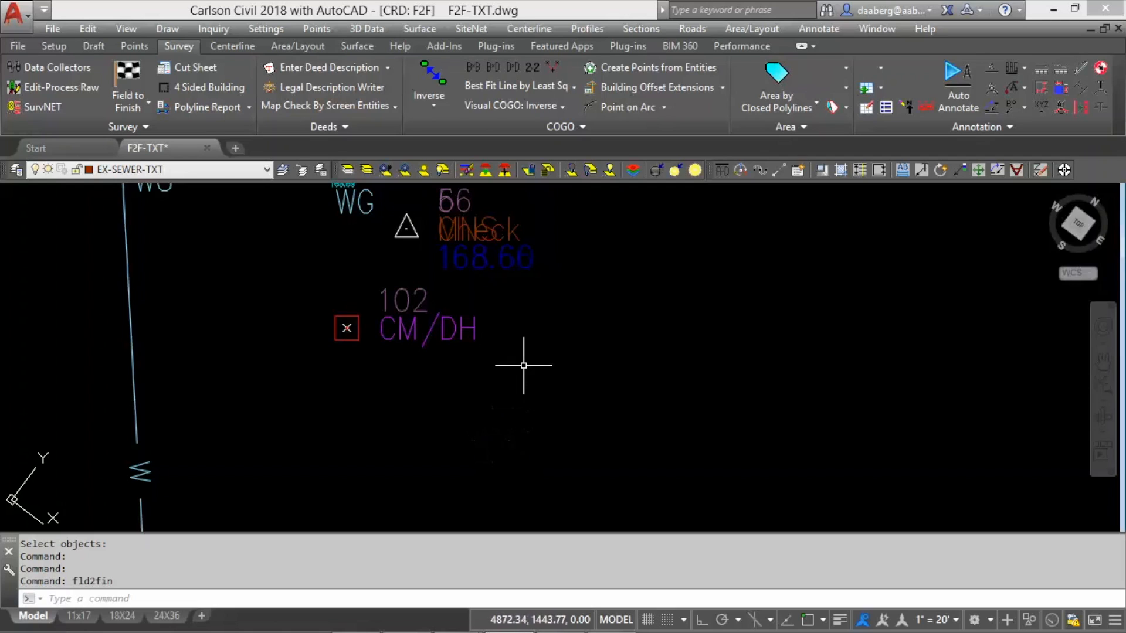
Step: Open the CMDH field code definition from the Monuments category of the Field to Finish code table
scroll(341, 426, down, 2)
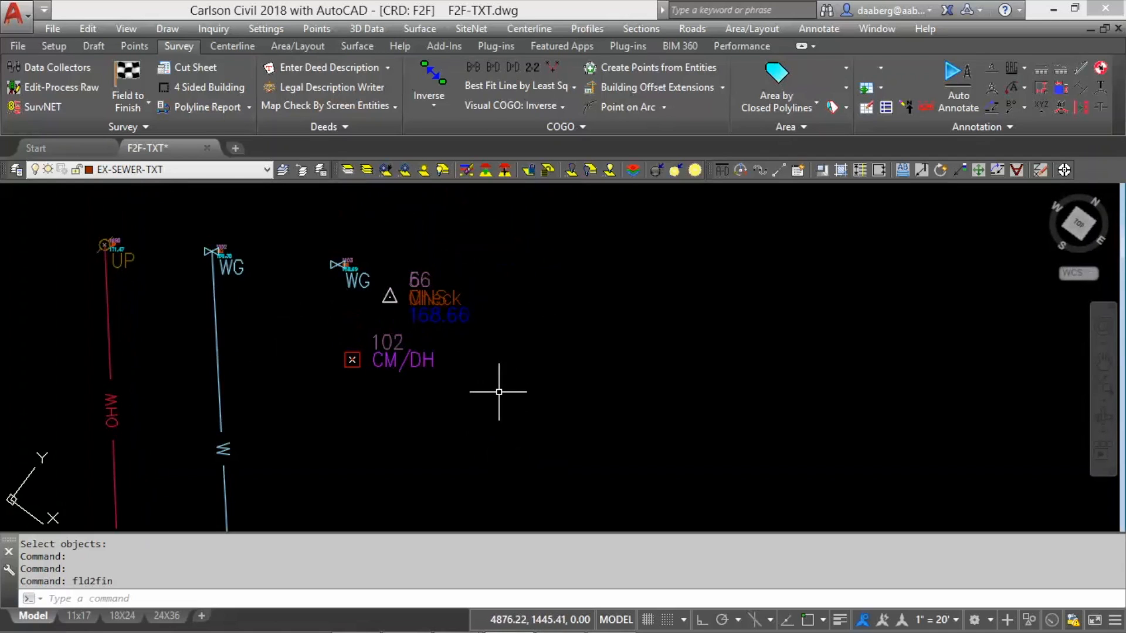
mouse_move(490, 415)
middle_down()
mouse_move(713, 332)
mouse_move(586, 410)
middle_up()
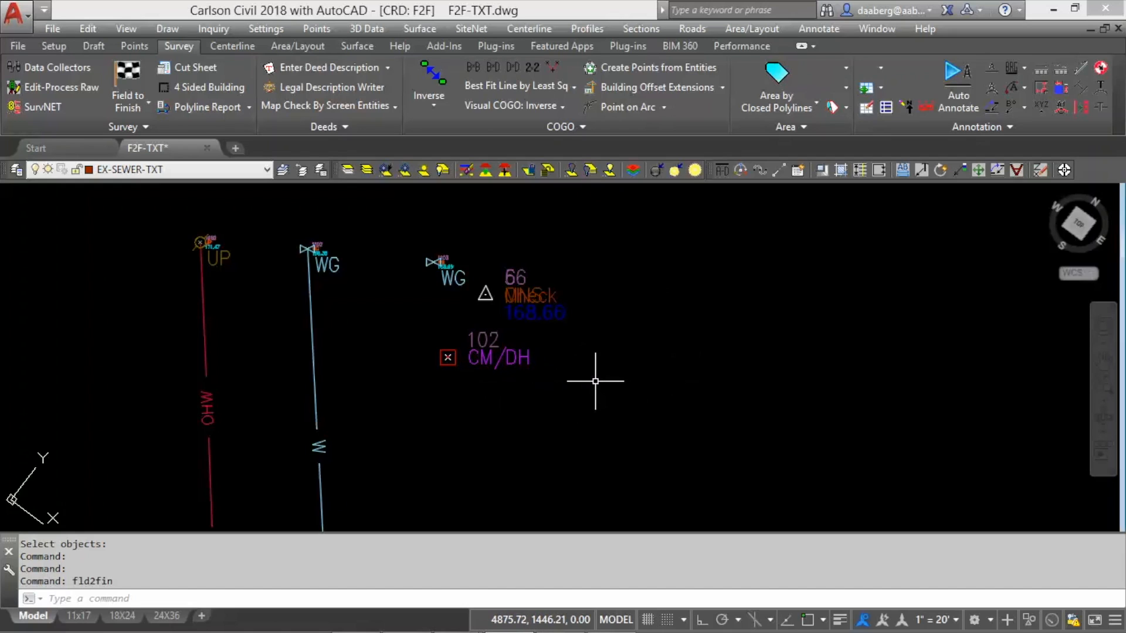
click(136, 80)
click(452, 446)
drag(540, 92, 542, 73)
click(449, 223)
click(415, 221)
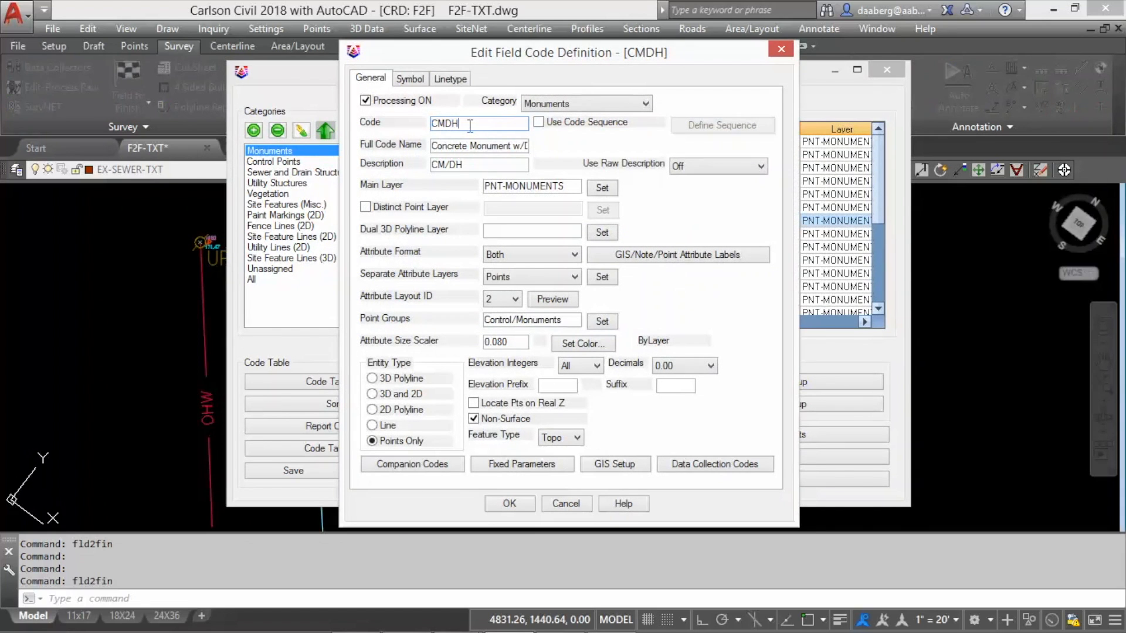
Step: Review the CMDH code's description, Attribute Format choices, main layer and second symbol layer, keeping the format on Both
click(479, 166)
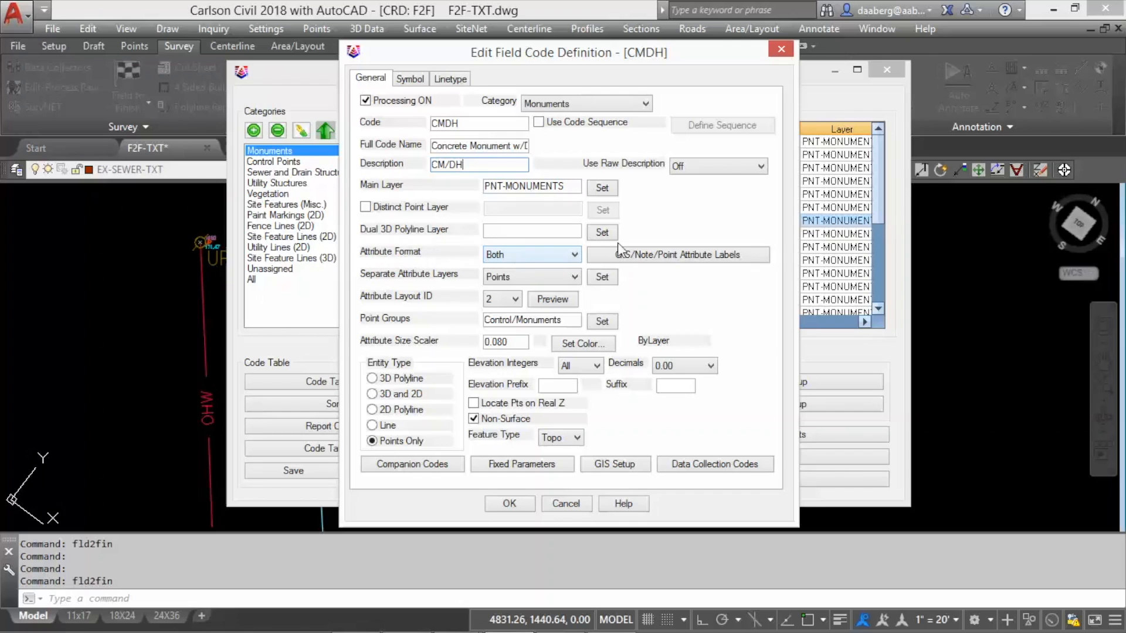
click(575, 256)
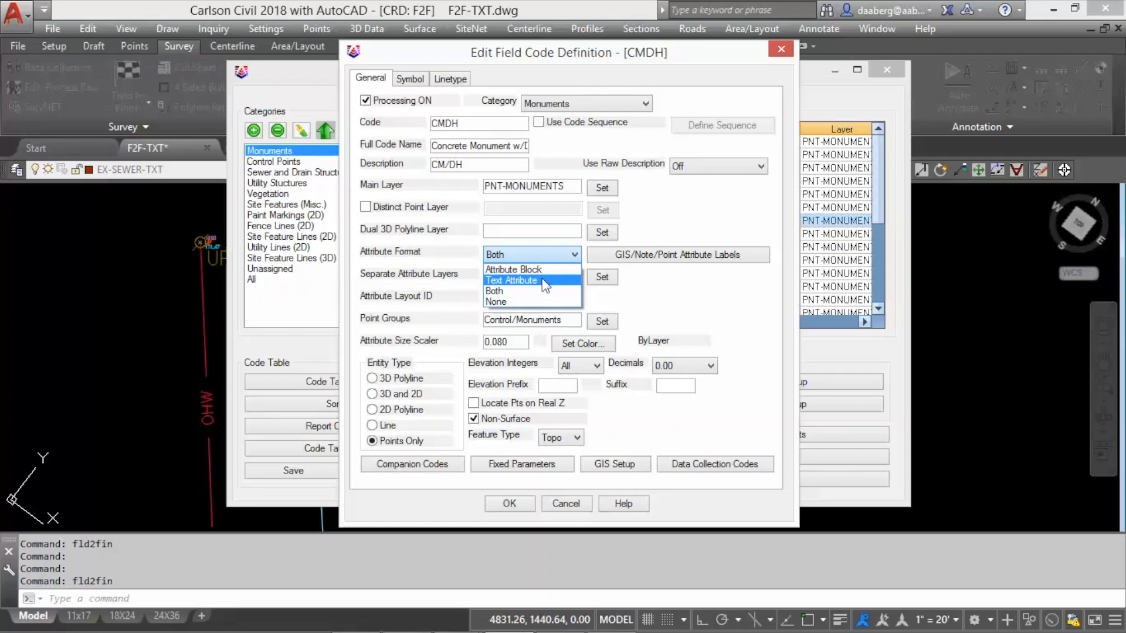
click(514, 290)
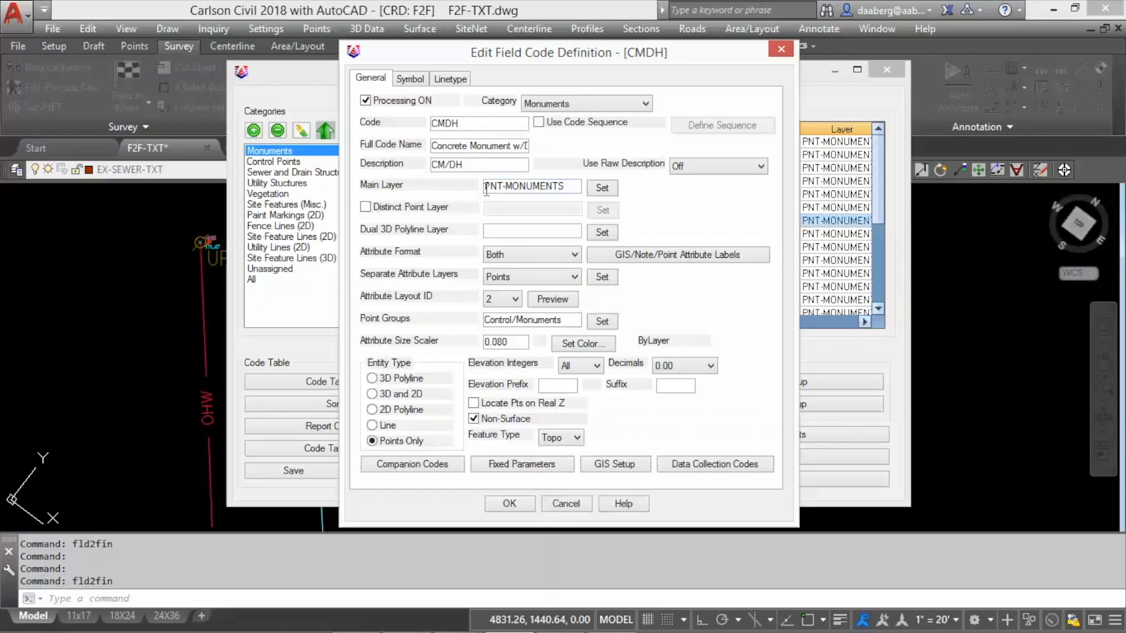
click(571, 187)
click(413, 79)
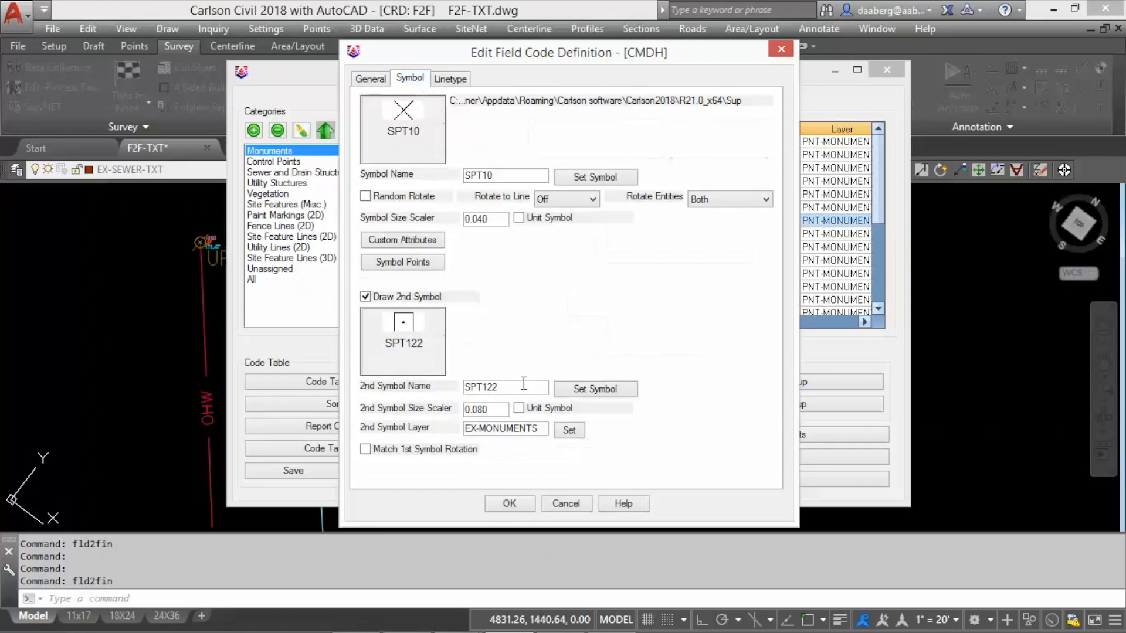
click(537, 429)
click(370, 78)
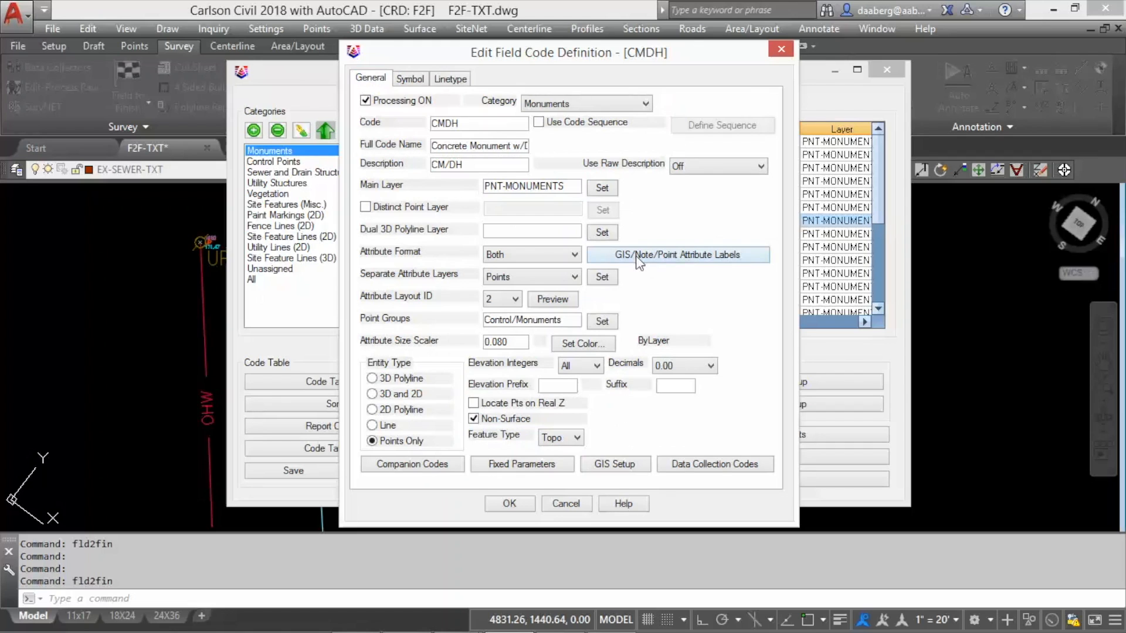
Step: Examine the CMDH code's point attribute text settings, including the Notes choices and the MTEXT layer
click(666, 257)
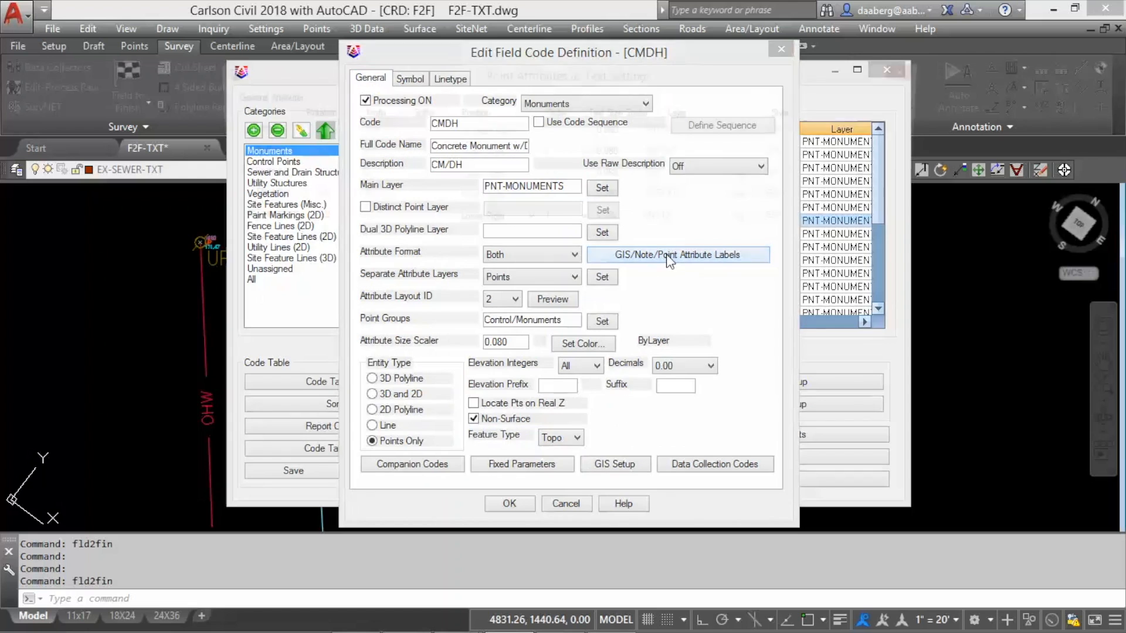
drag(595, 75, 577, 57)
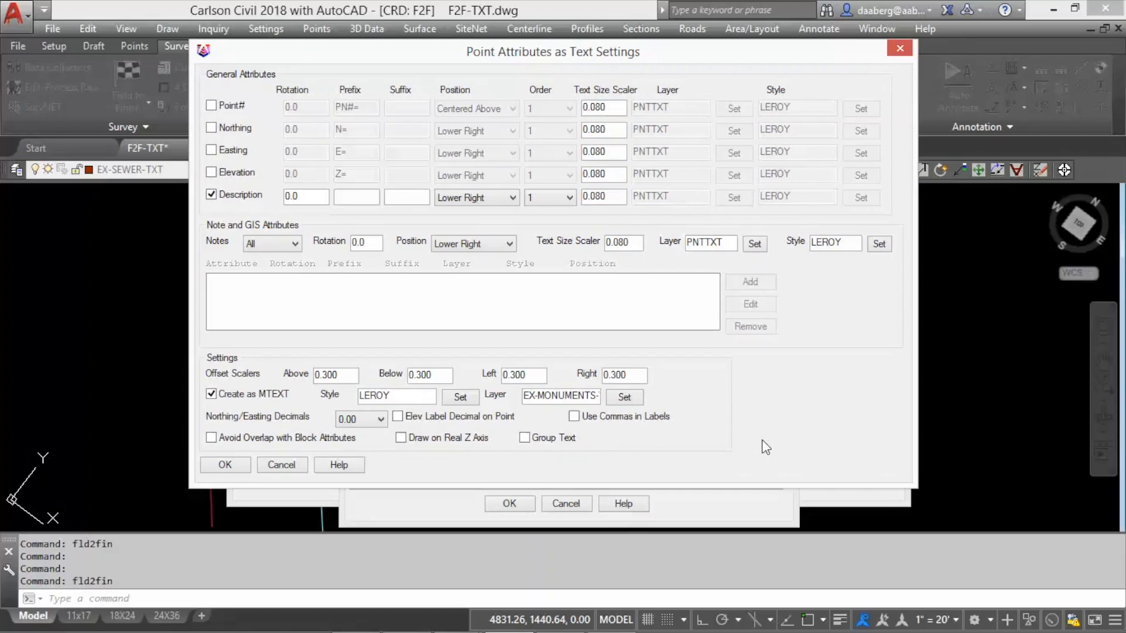
click(295, 248)
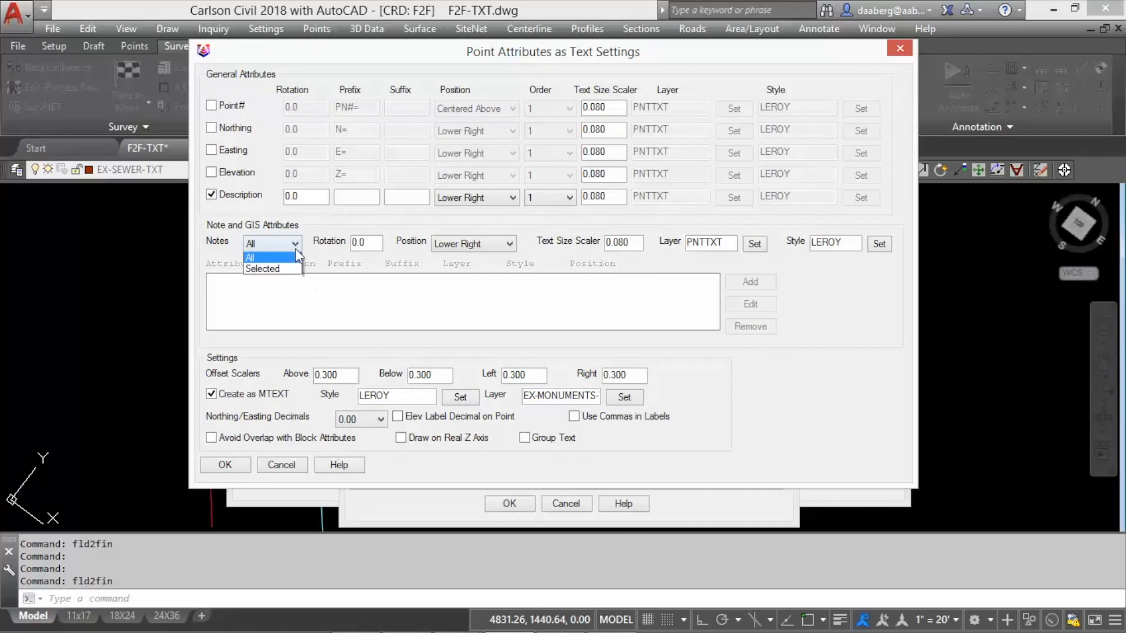
click(294, 248)
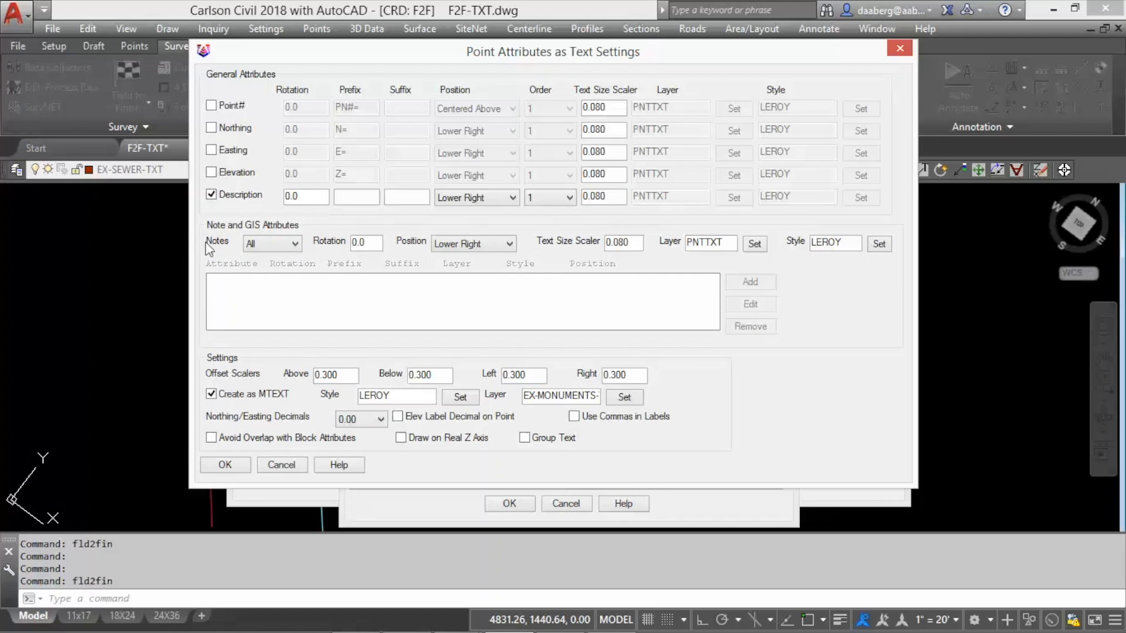
click(295, 247)
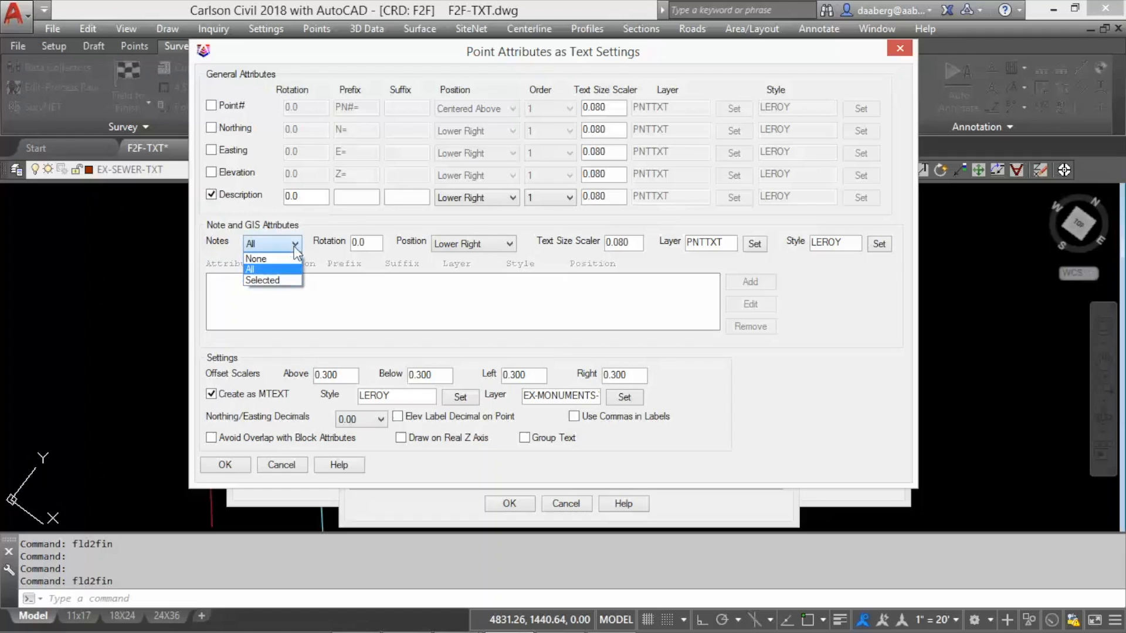
click(294, 247)
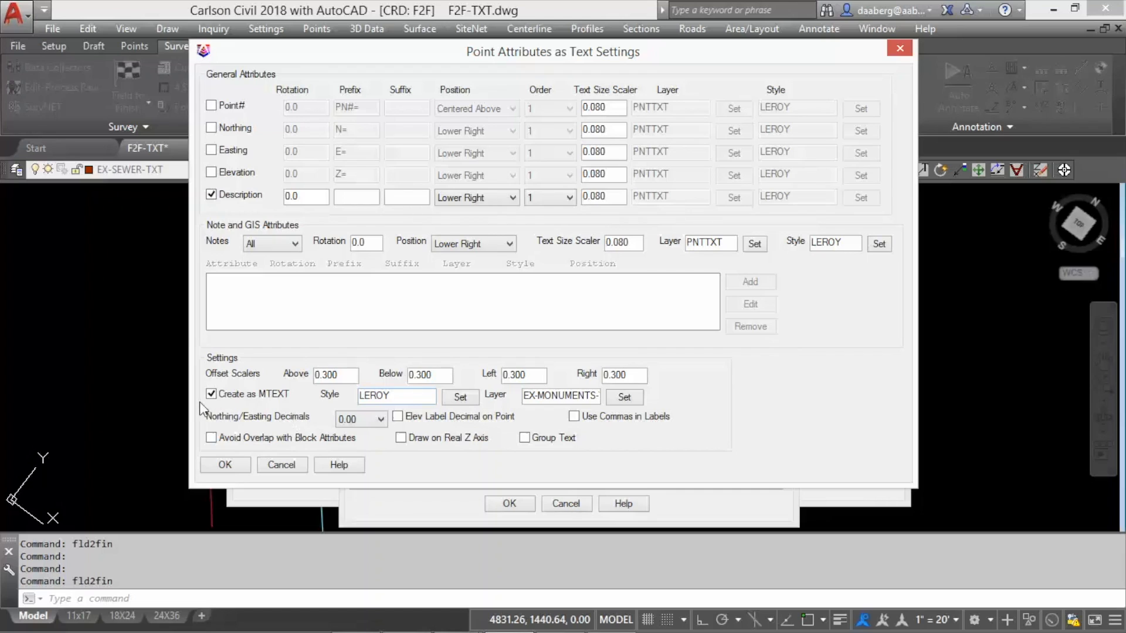
click(558, 396)
click(280, 245)
click(280, 245)
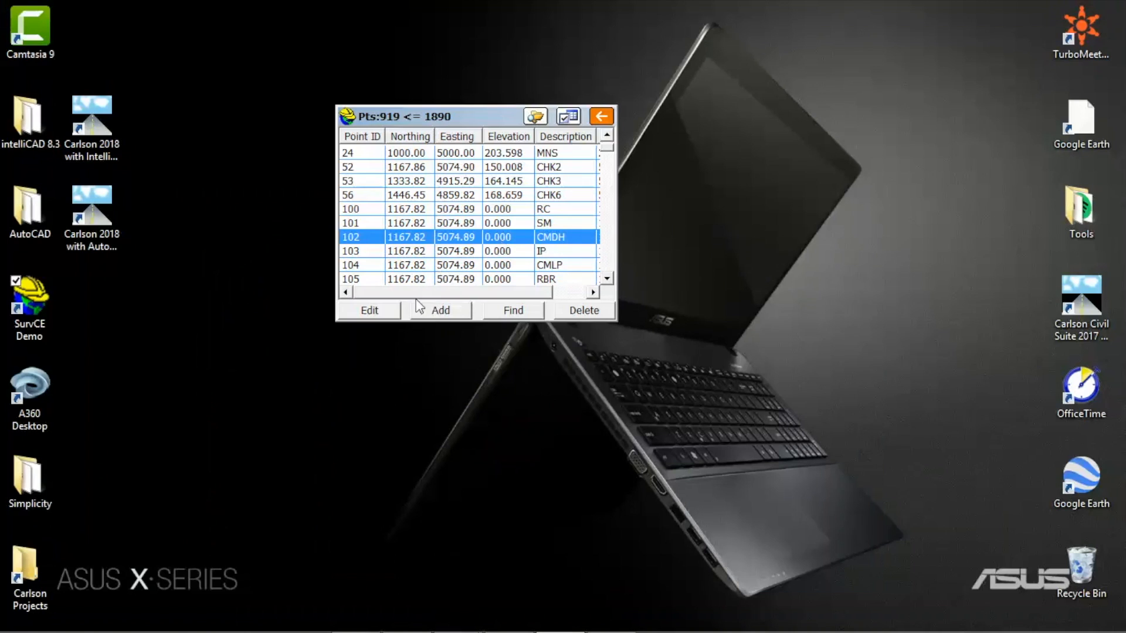
Step: View the note stored with point 102 in the SurvCE point list, leaving the point unedited
click(390, 312)
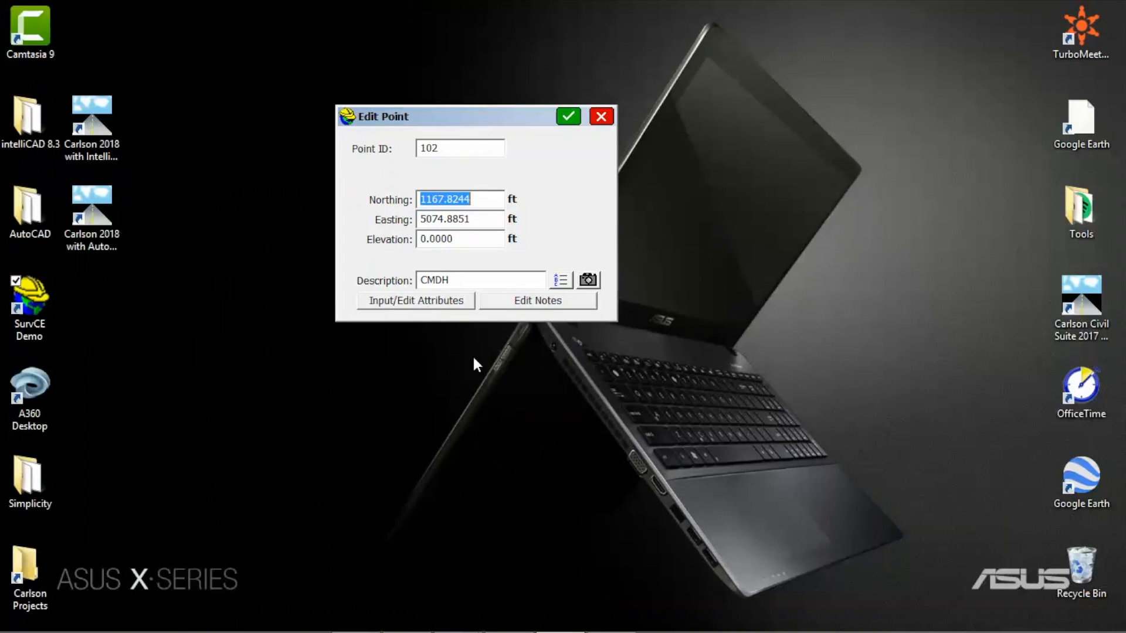
click(523, 307)
click(442, 150)
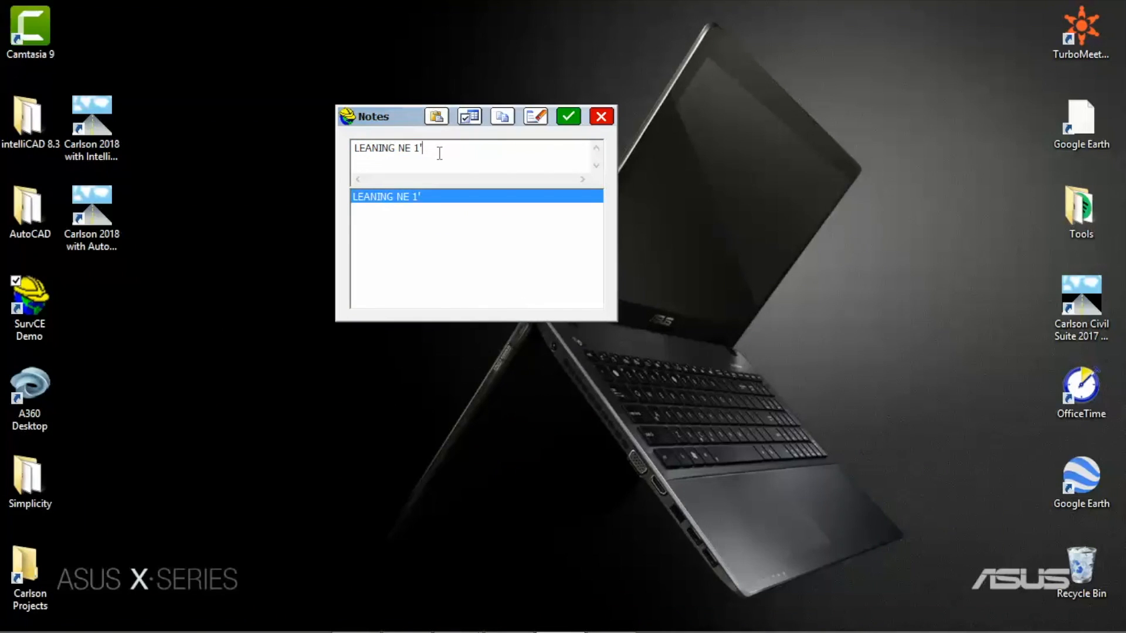
click(563, 126)
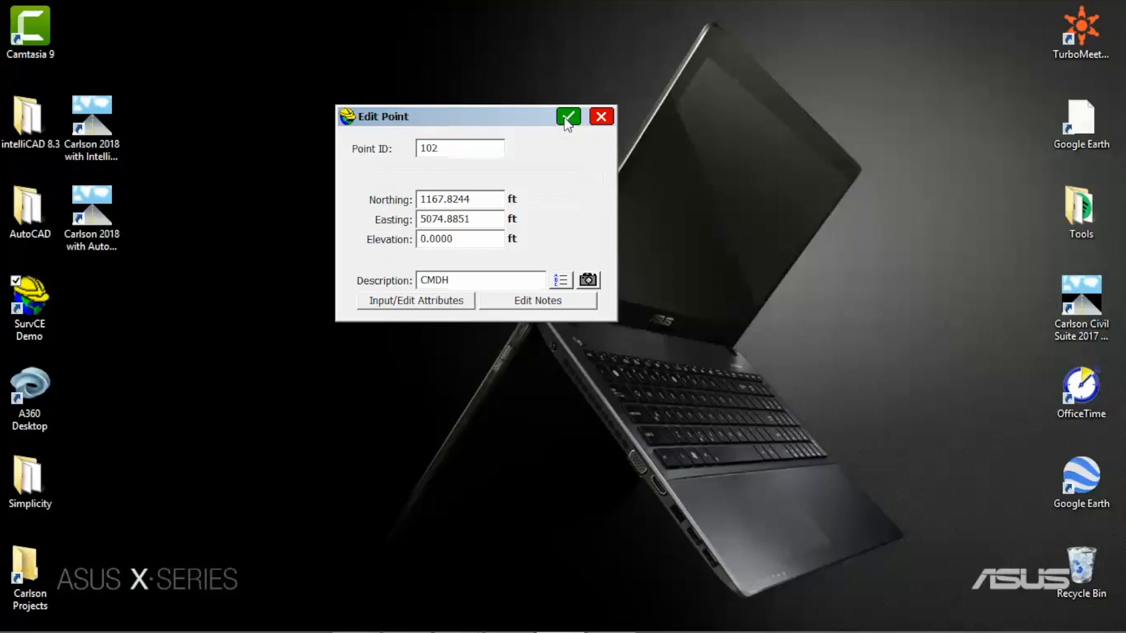
click(598, 120)
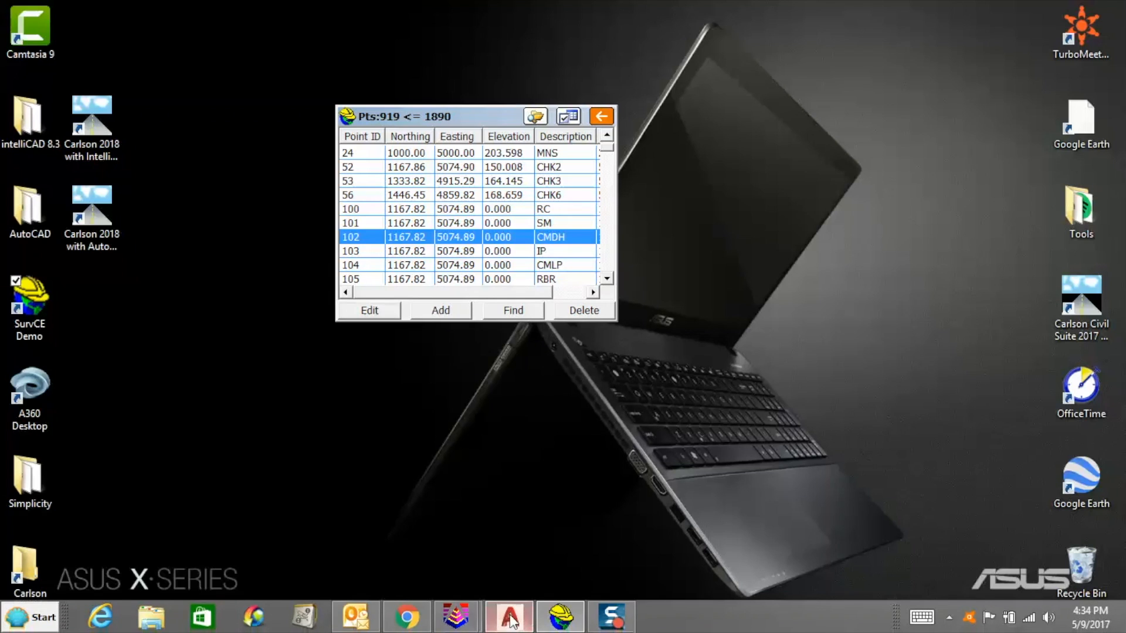
Step: Switch back to Carlson Civil and check the notes of point 102 without editing the point
click(508, 617)
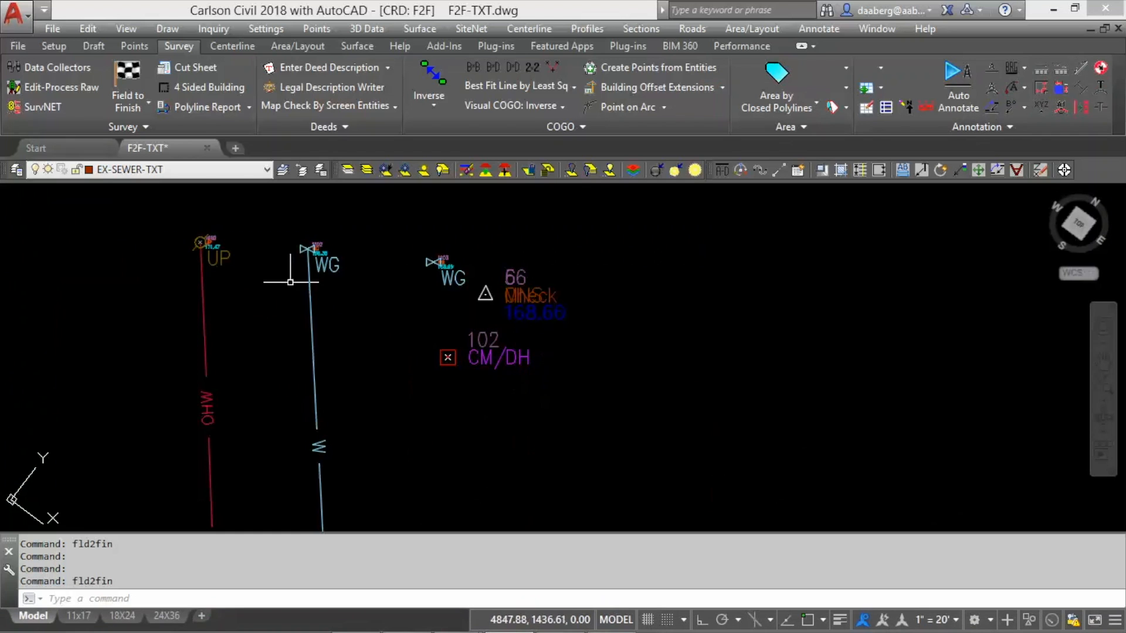
double_click(473, 360)
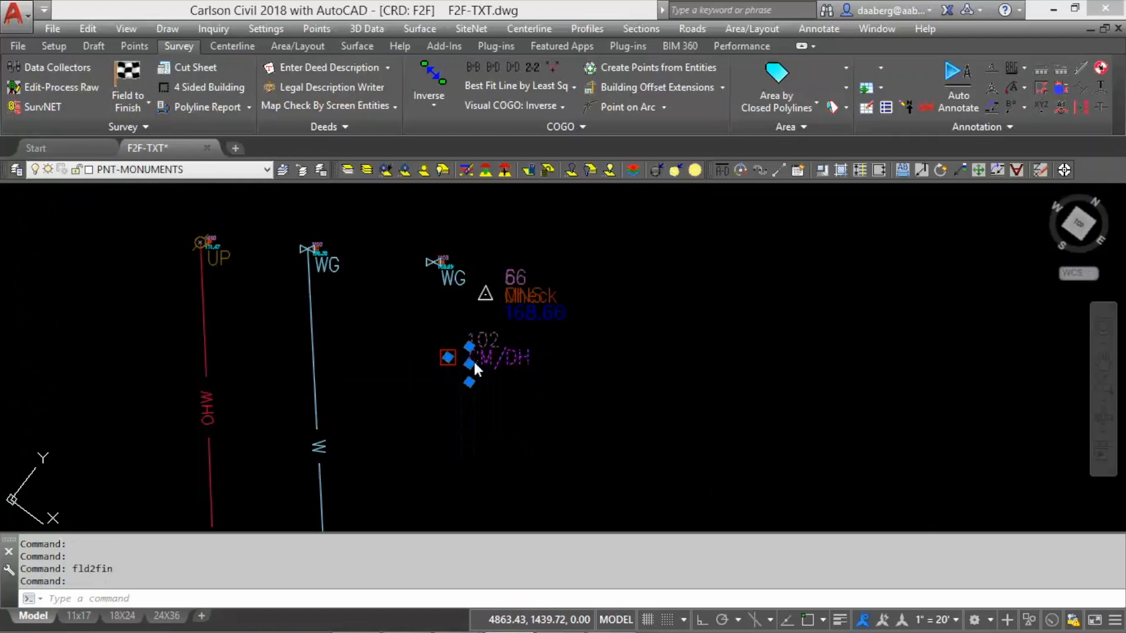
click(664, 94)
drag(794, 75, 860, 59)
click(711, 116)
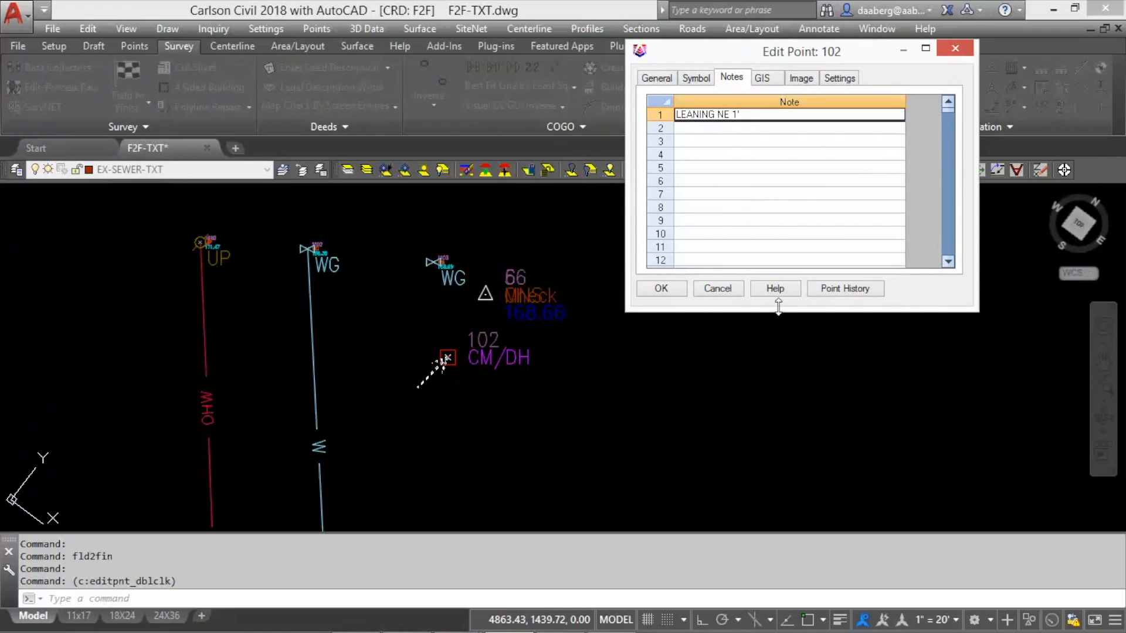
click(718, 288)
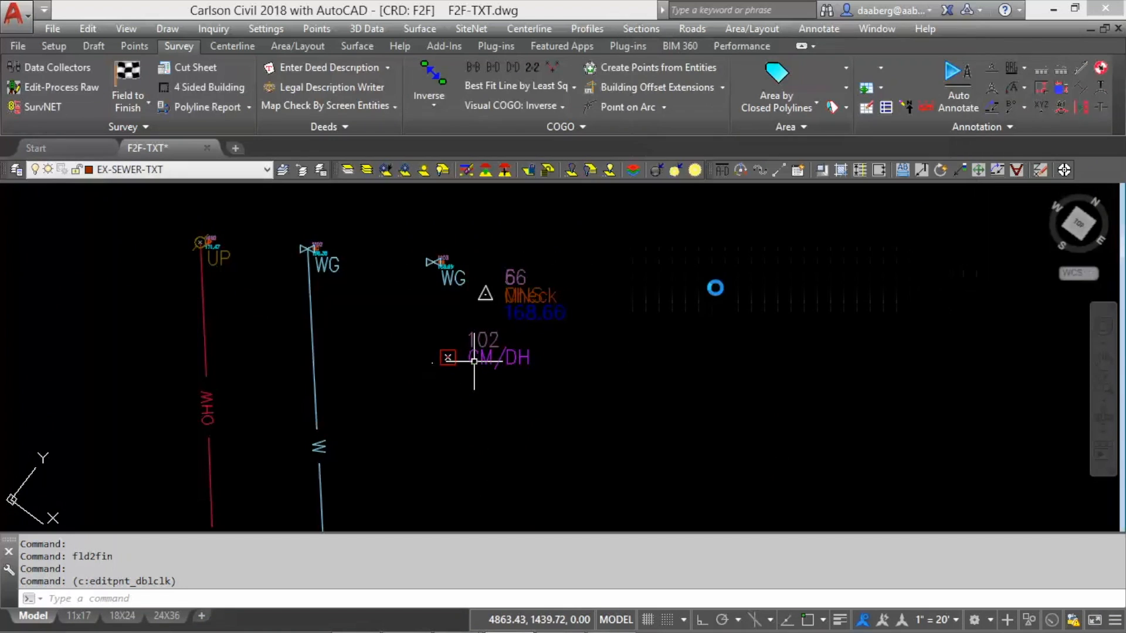
Step: Run Field to Finish for point 102 only, to redraw it with its description and note as text
click(127, 82)
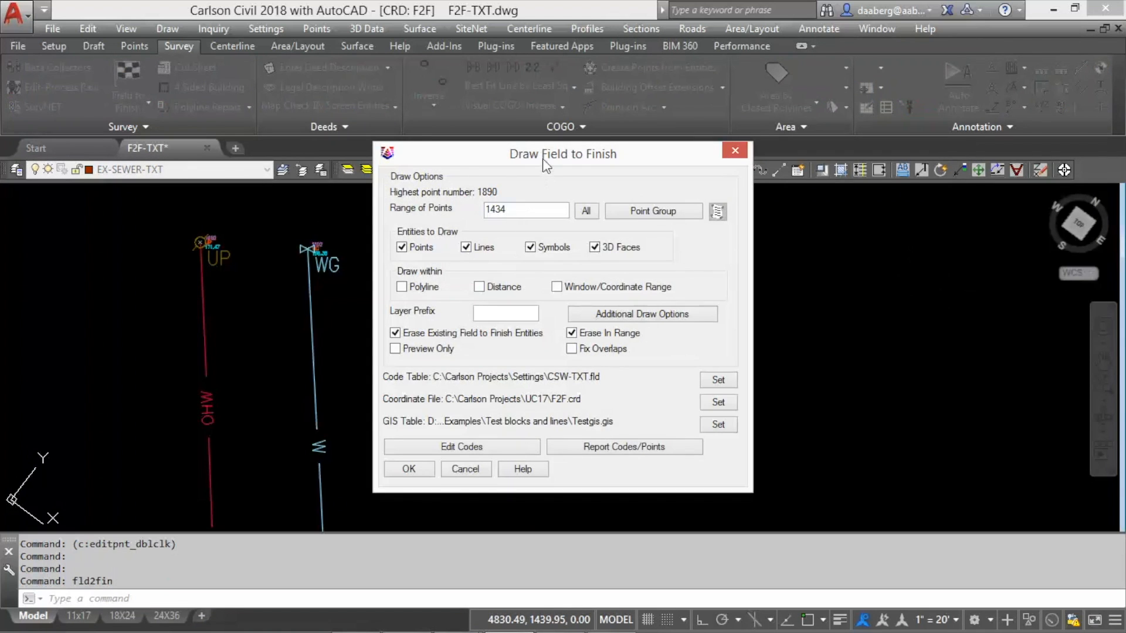
drag(543, 157, 898, 133)
drag(866, 186, 802, 192)
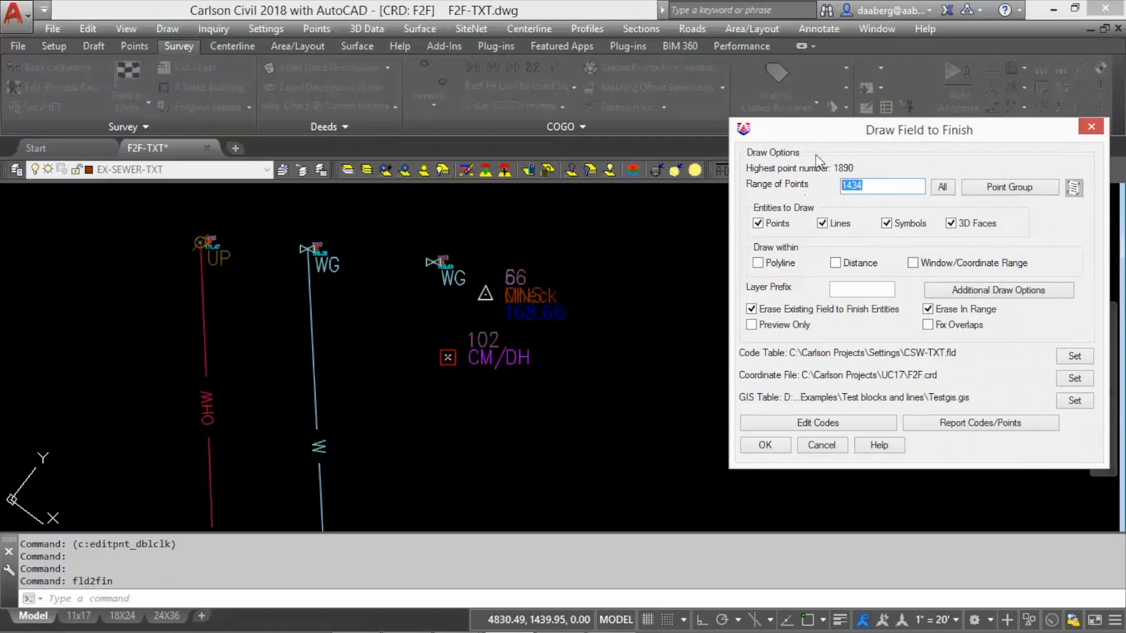
text(10)
click(765, 446)
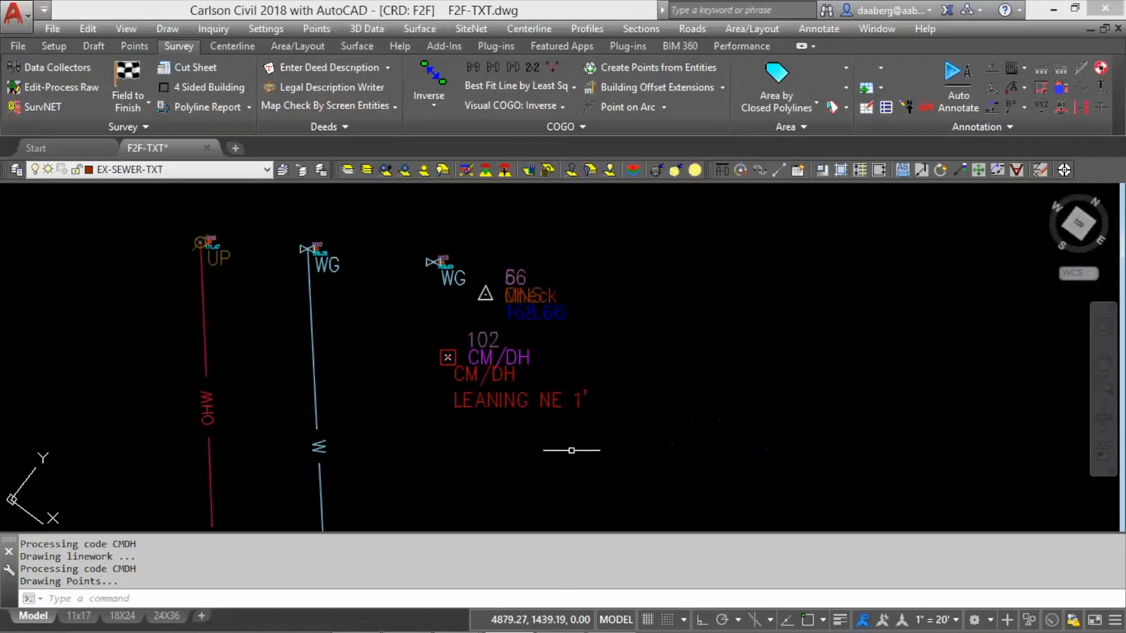
Step: Move the red description and note MTEXT of point 102 slightly down, clear of the purple point label
scroll(409, 372, up, 4)
middle_drag(477, 422, 335, 363)
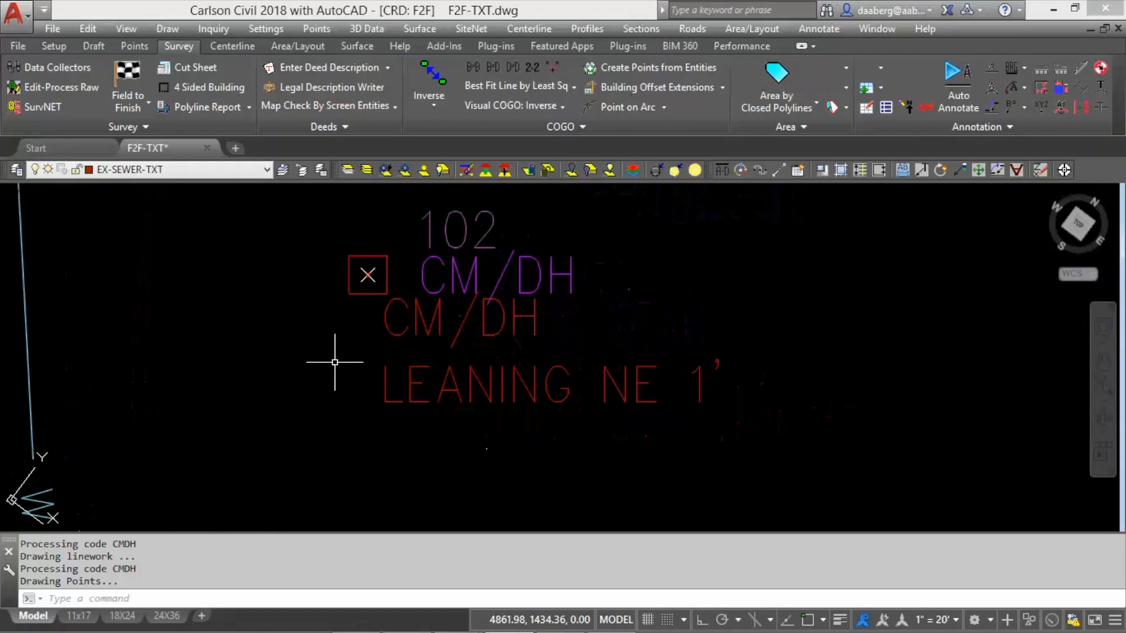
click(440, 327)
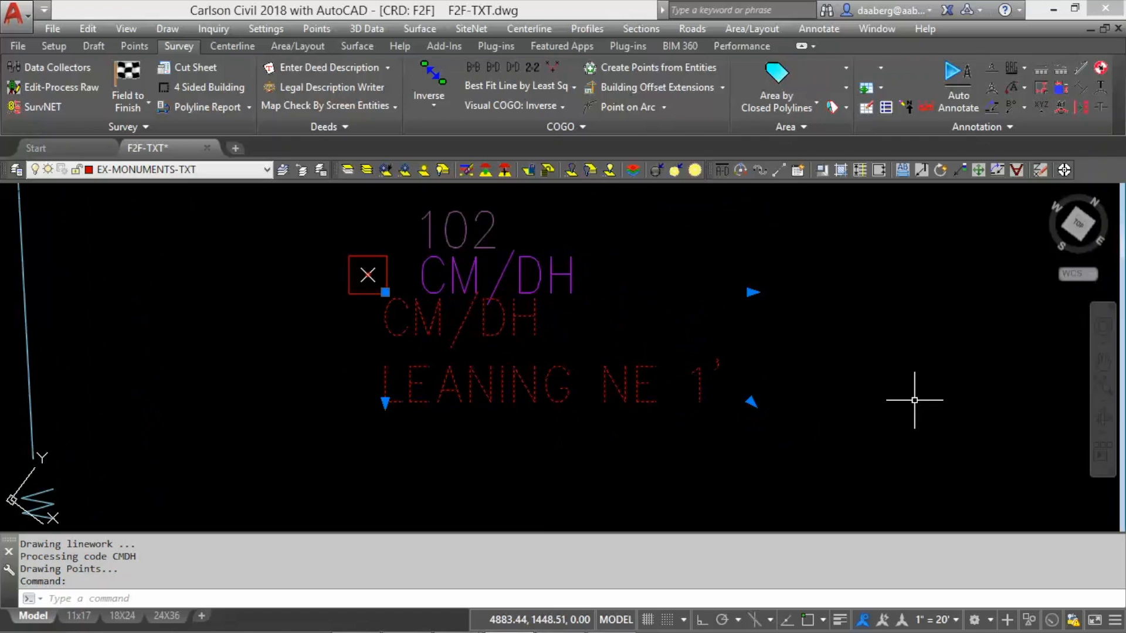
scroll(514, 370, down, 4)
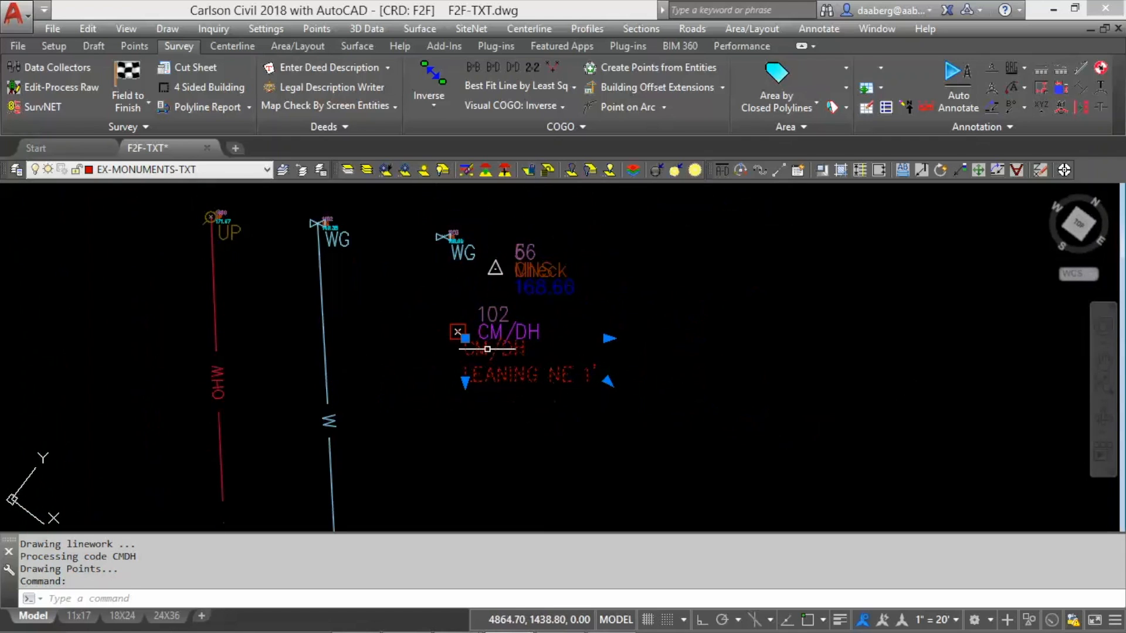
click(465, 338)
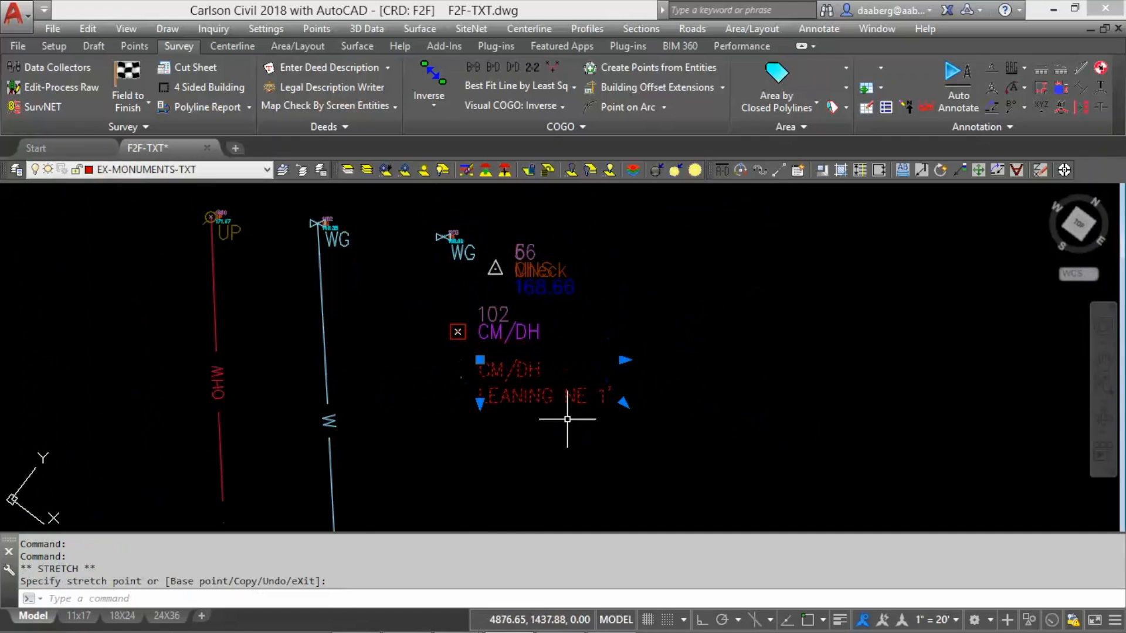
key(Escape)
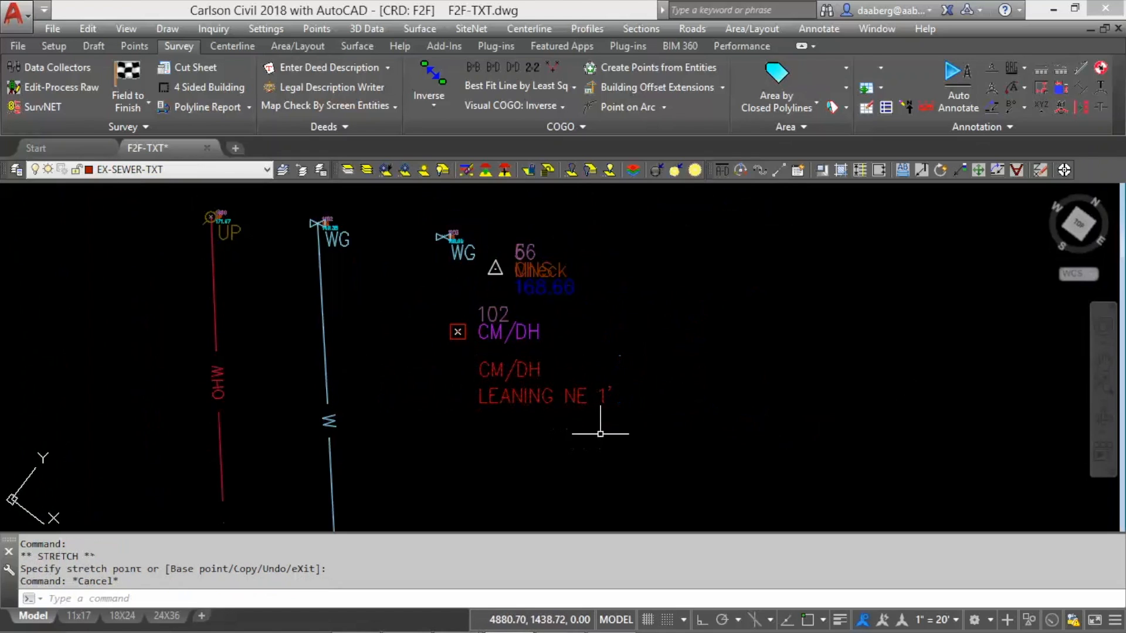
Step: Inspect the moved MTEXT label of point 102 and its layer, then the surrounding drawing
scroll(599, 434, up, 2)
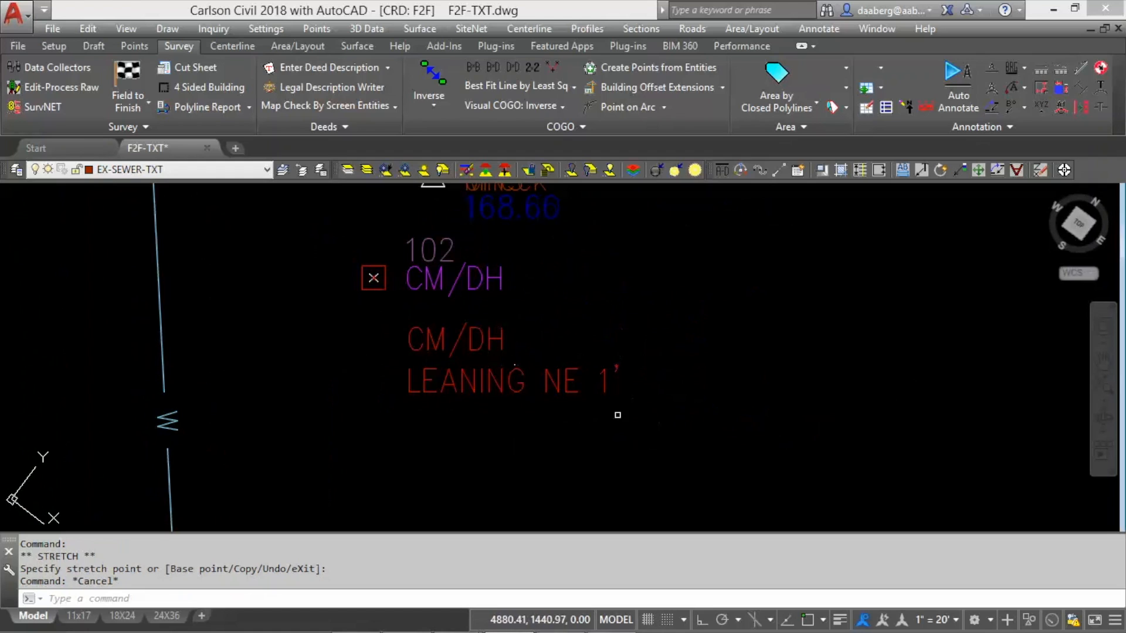
click(520, 388)
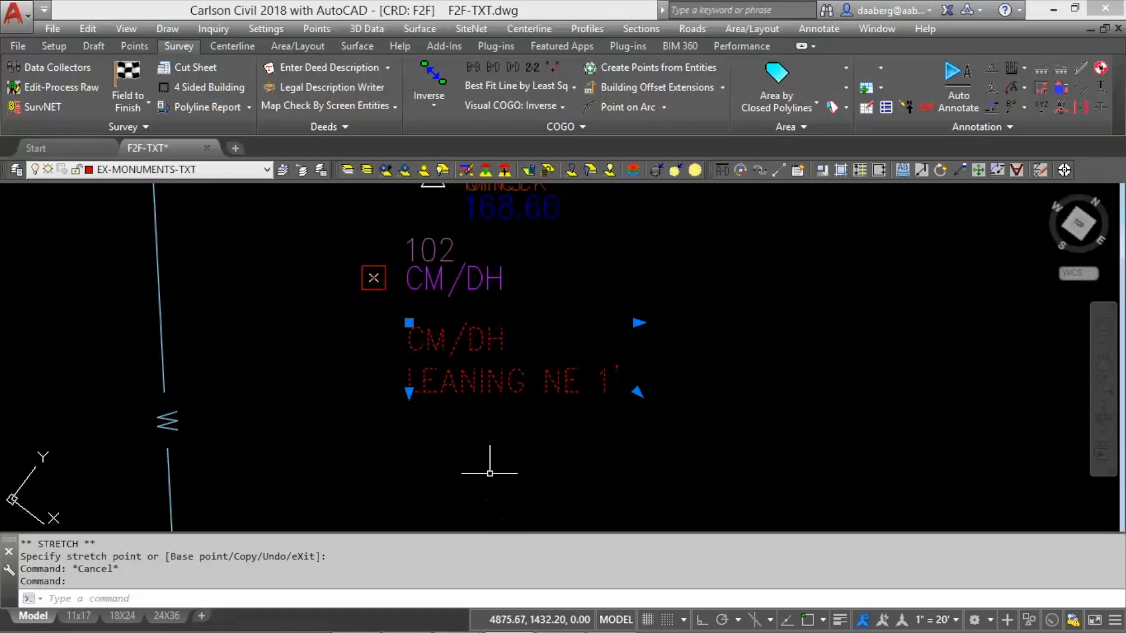
key(Escape)
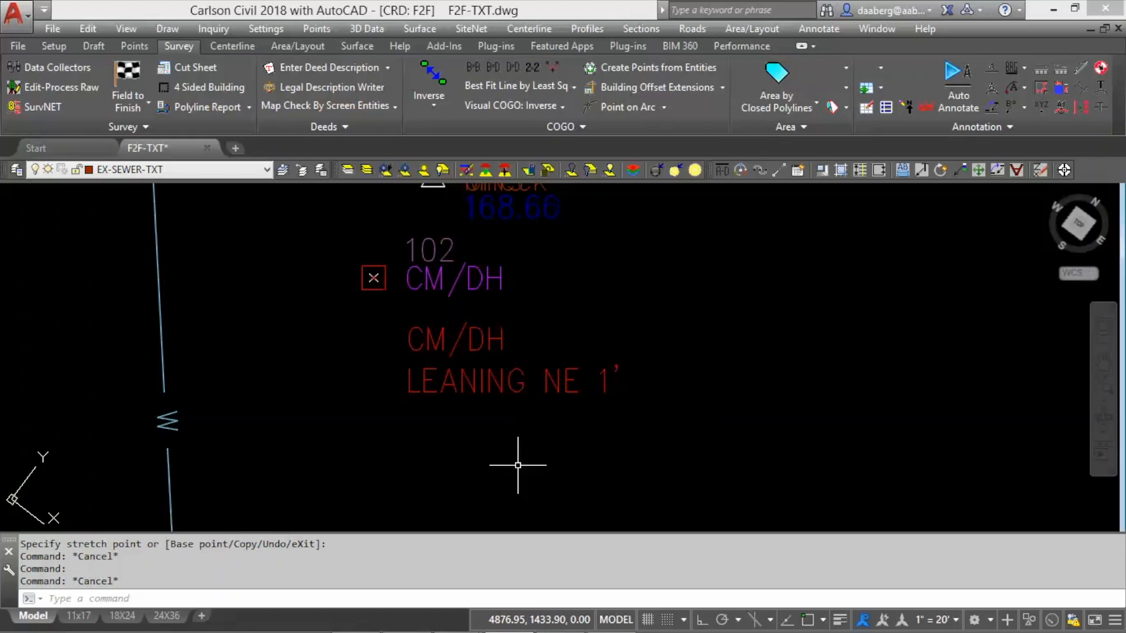
scroll(517, 464, down, 4)
scroll(522, 411, down, 3)
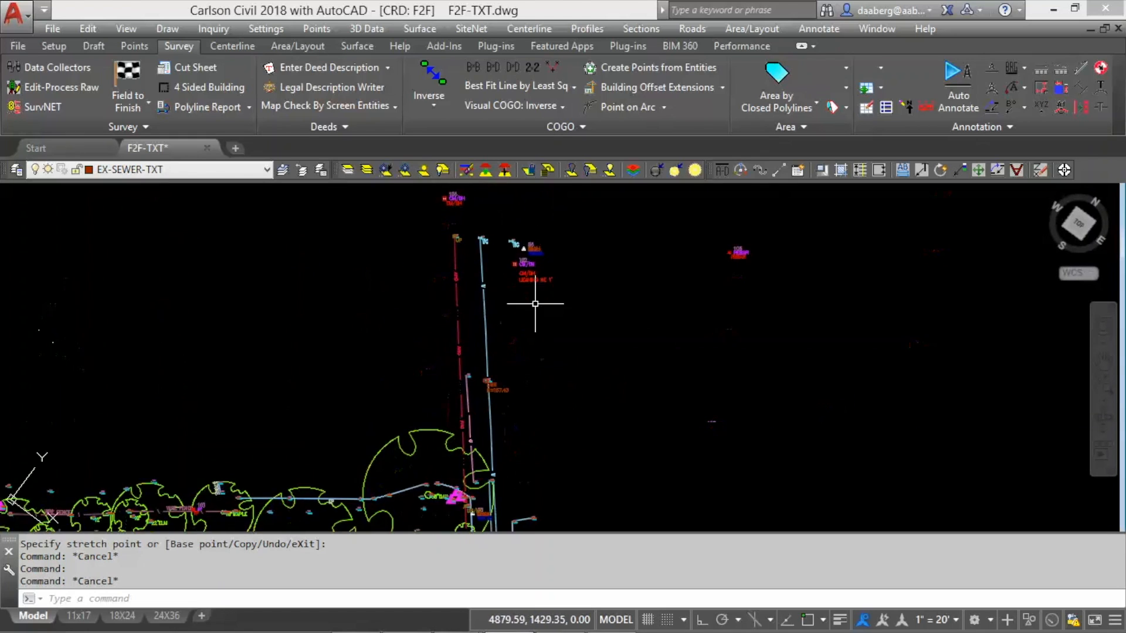
Step: Locate the sewer manhole at point 1434 in the drawing and examine its symbol and point label
middle_drag(544, 436, 521, 321)
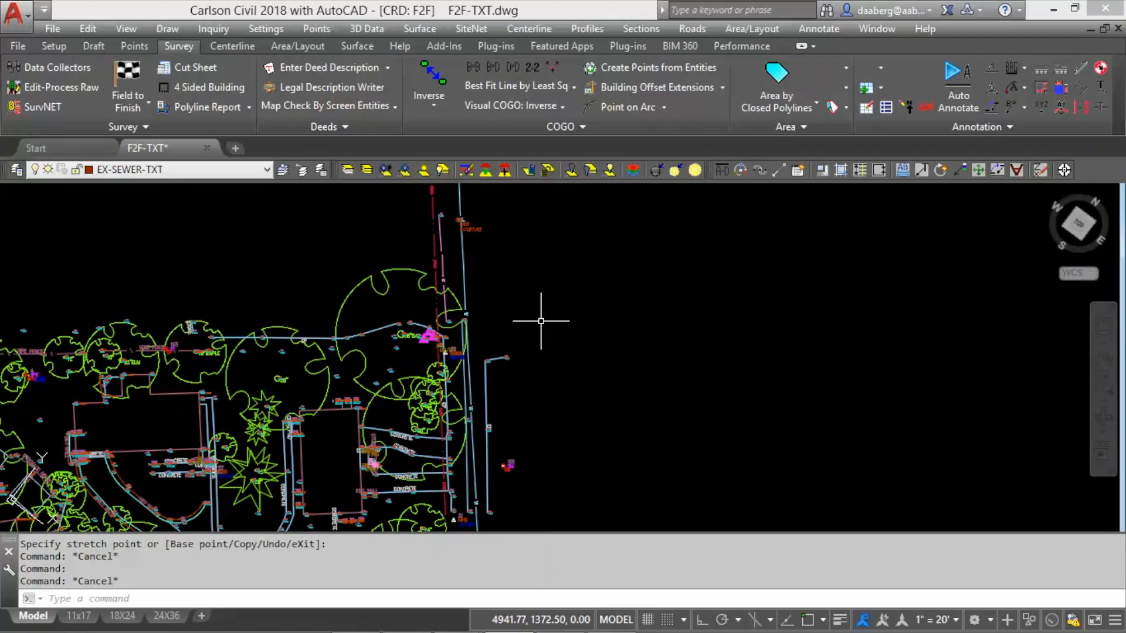
scroll(548, 272, up, 5)
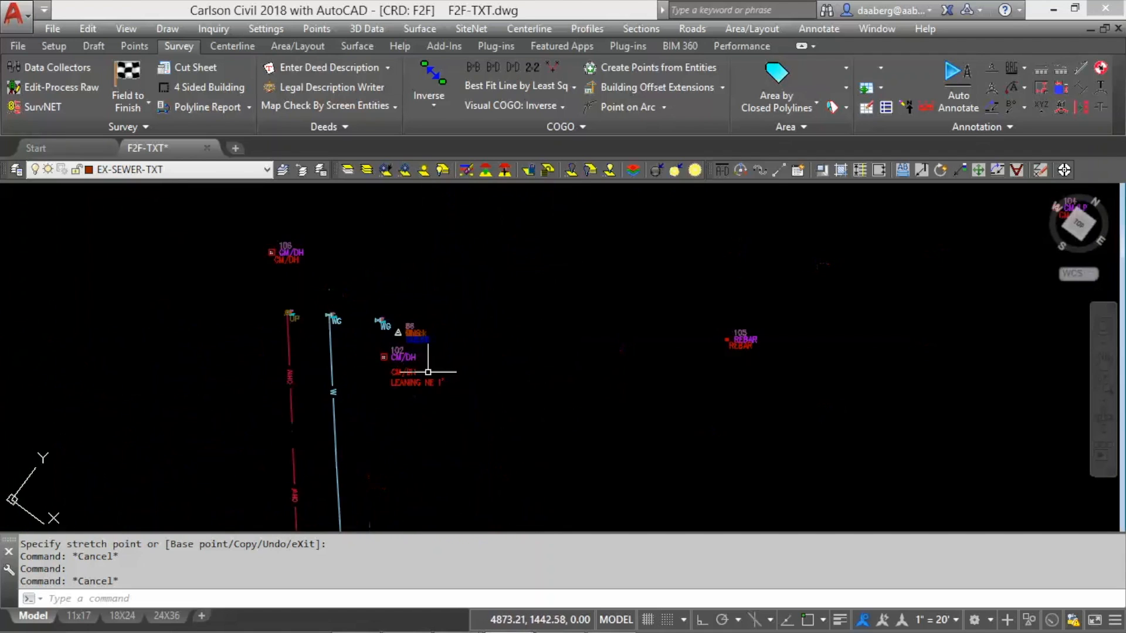
scroll(438, 372, up, 4)
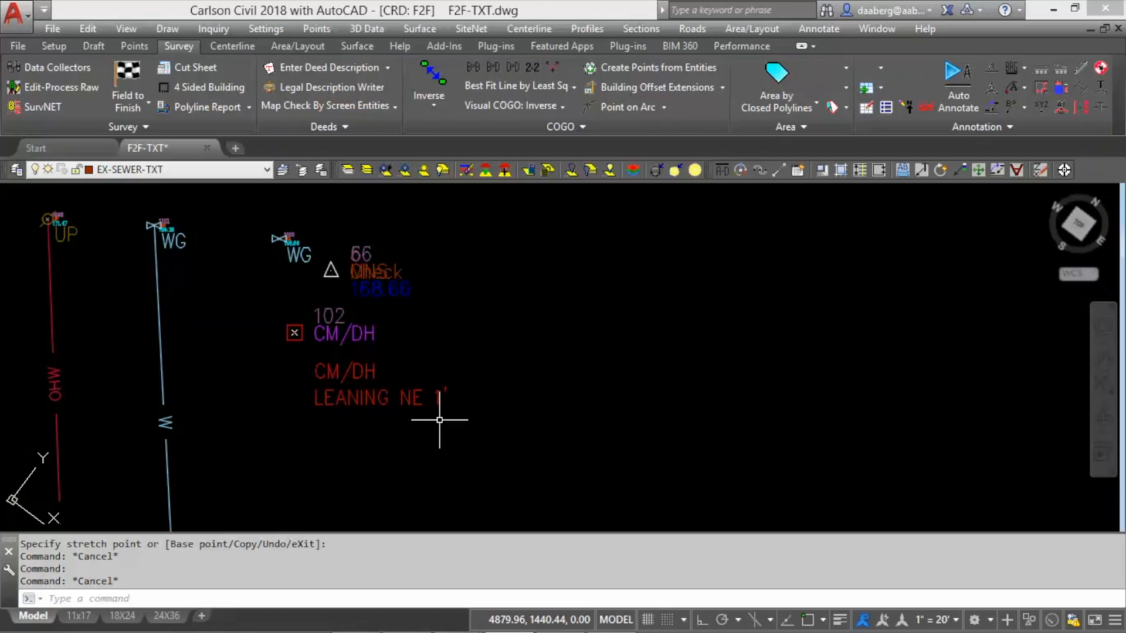
scroll(439, 404, down, 5)
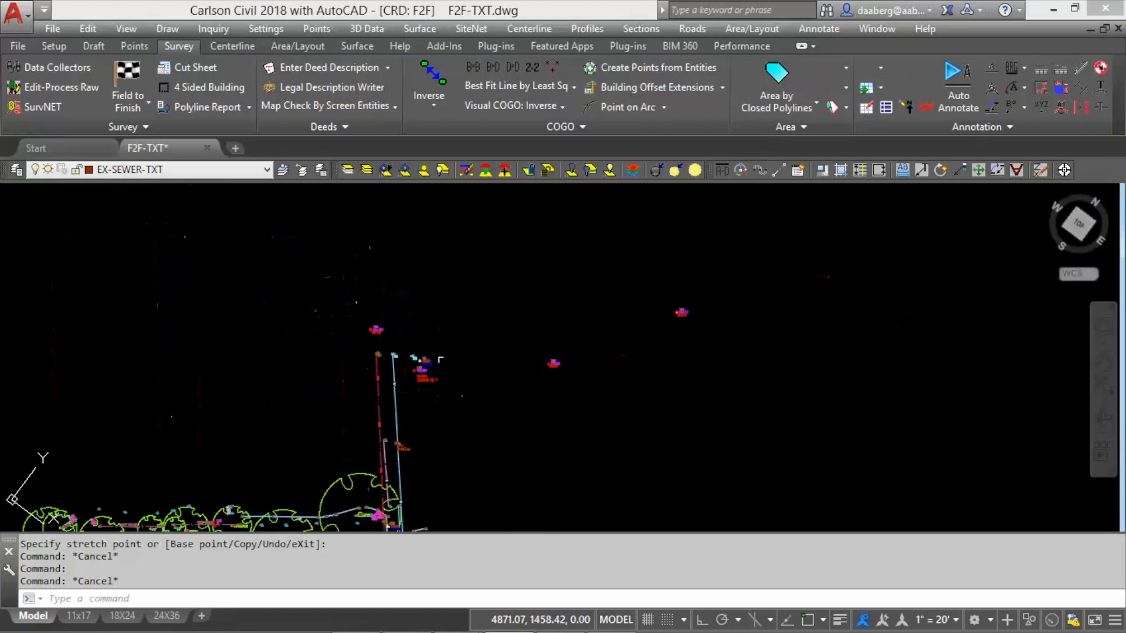
middle_drag(432, 461, 540, 255)
middle_drag(545, 410, 597, 257)
scroll(490, 372, up, 8)
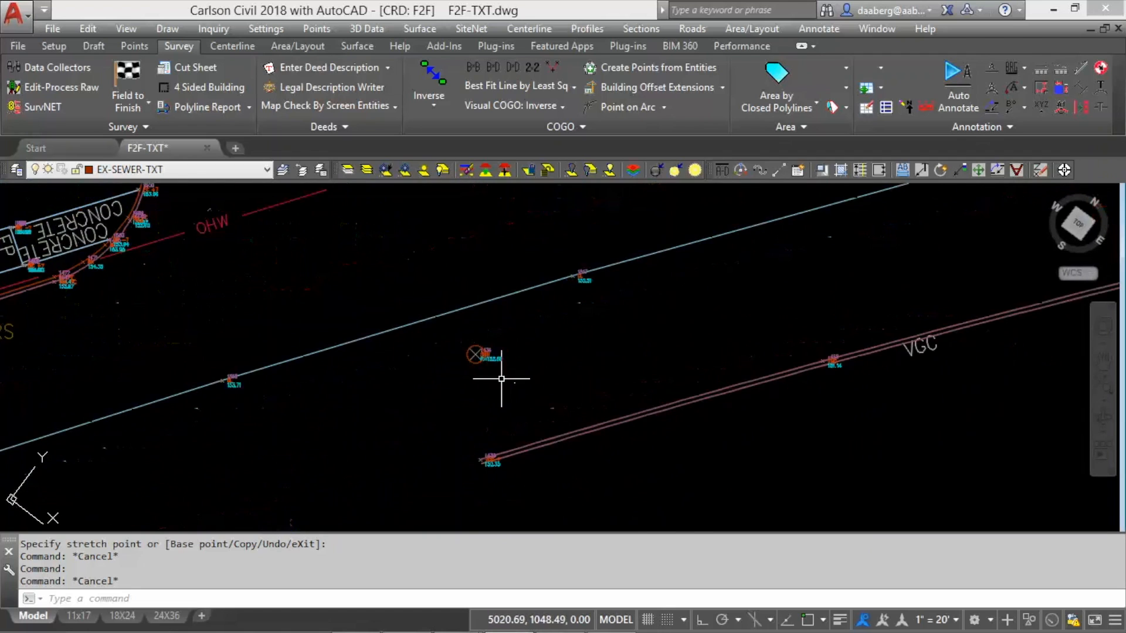
scroll(524, 359, up, 2)
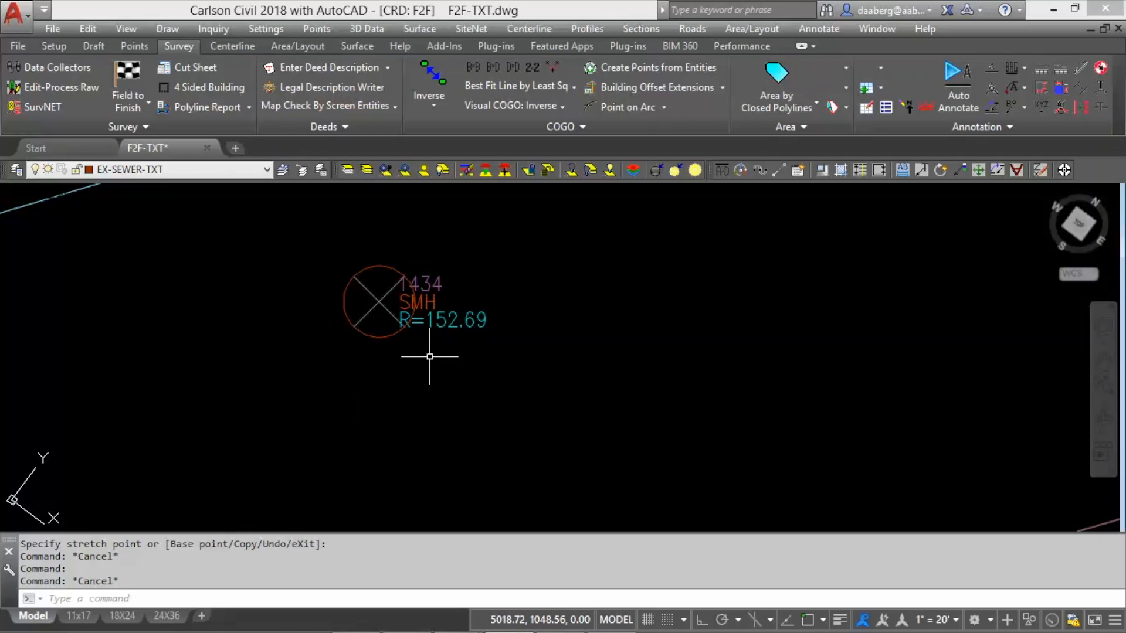
scroll(429, 356, down, 5)
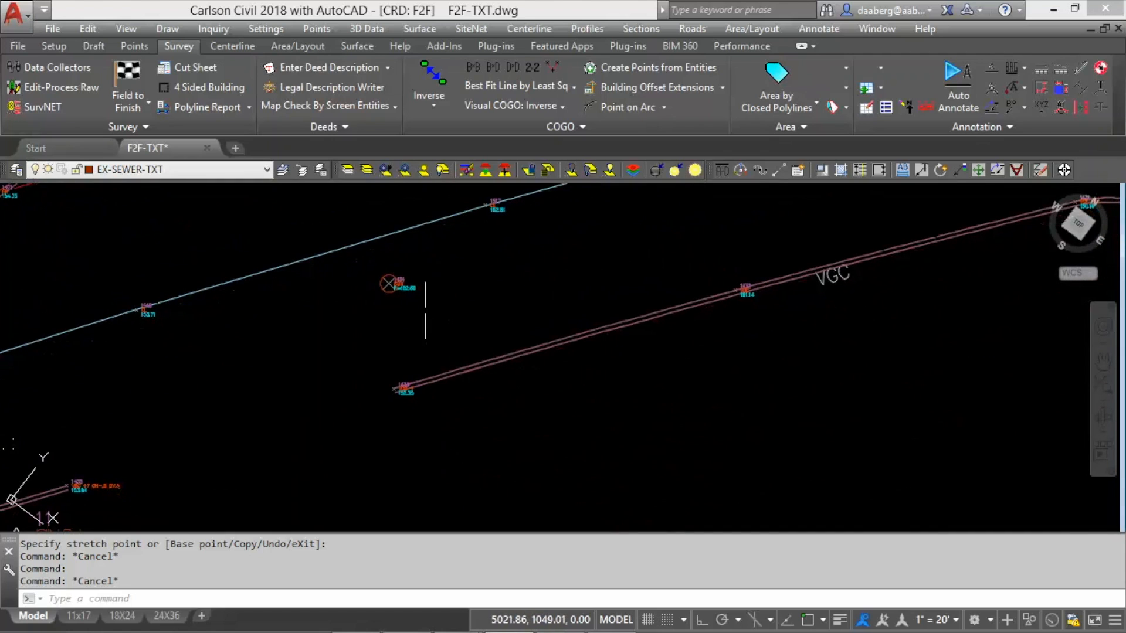
scroll(417, 297, up, 3)
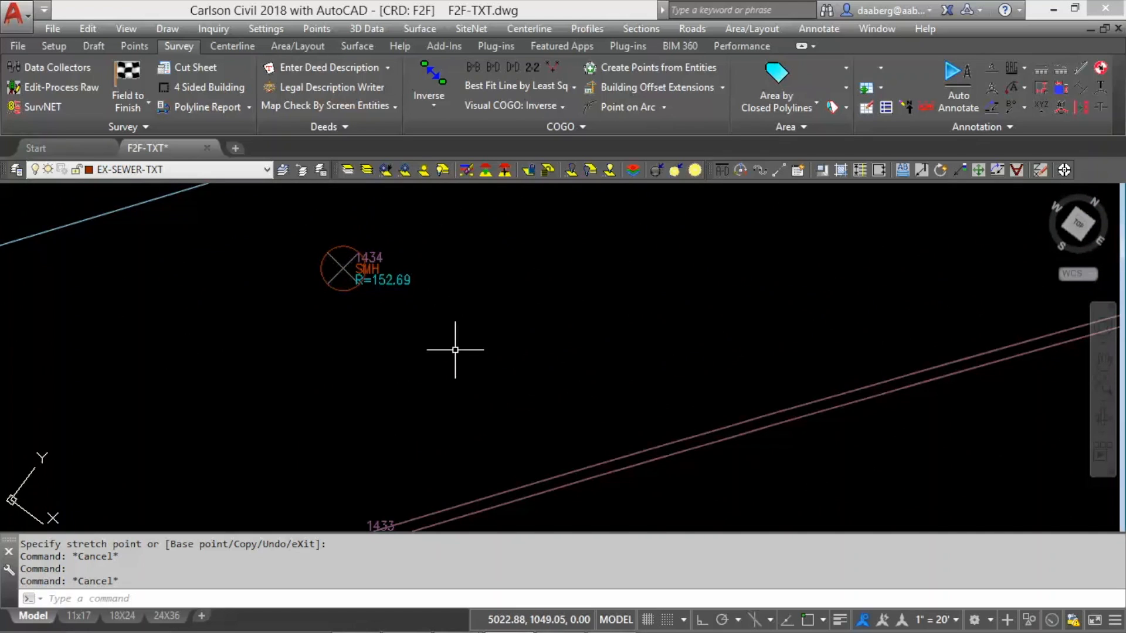
scroll(471, 347, down, 2)
middle_drag(471, 347, 435, 328)
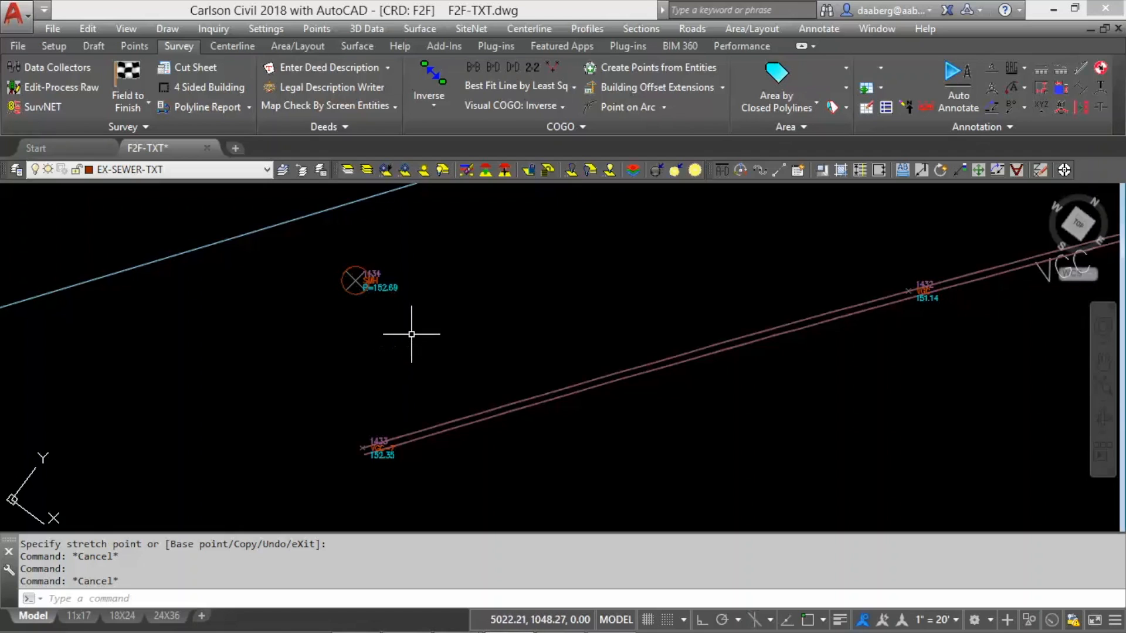
Step: Open the SMH code definition from the Sewer and Drain Structures category in Field to Finish and review its main layer and symbols
click(125, 83)
click(430, 446)
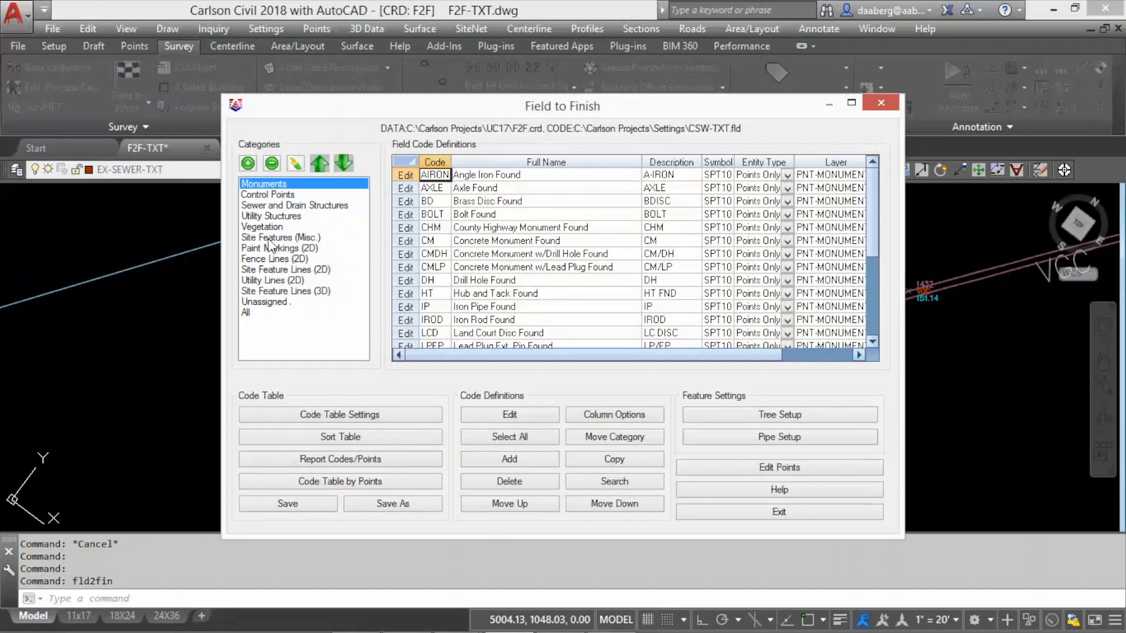
click(273, 205)
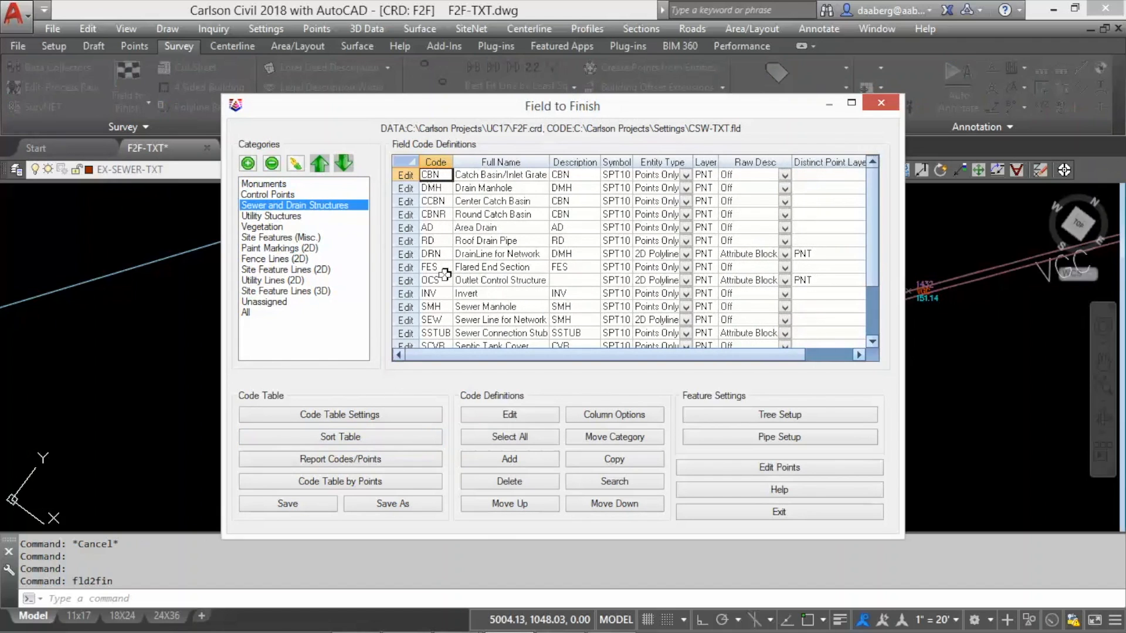
click(432, 306)
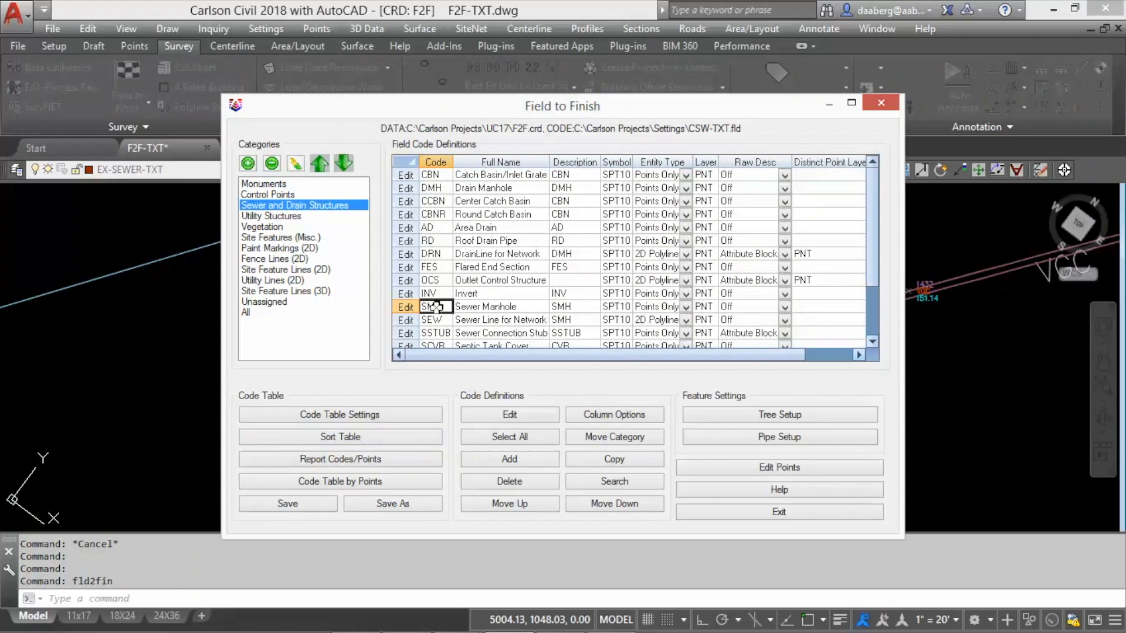
click(406, 306)
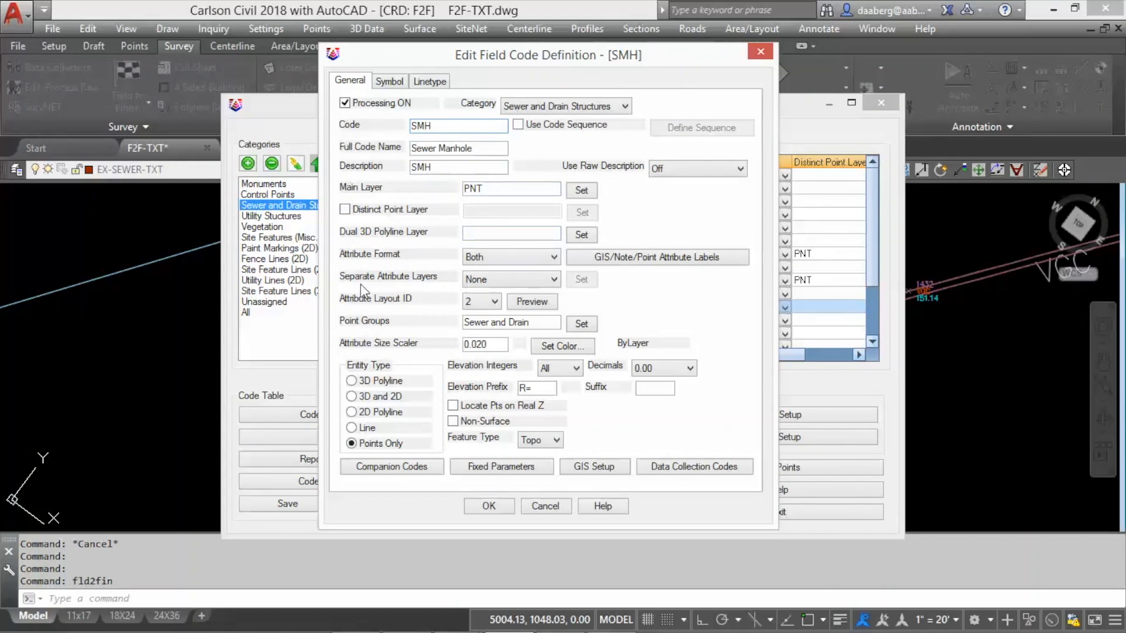
click(485, 189)
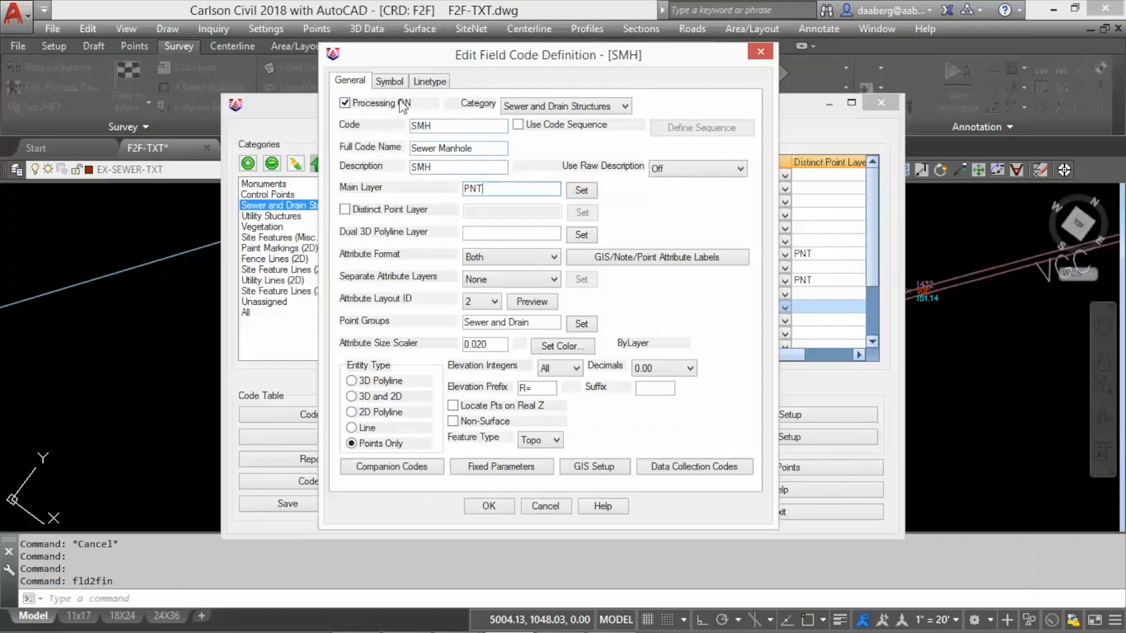
click(393, 84)
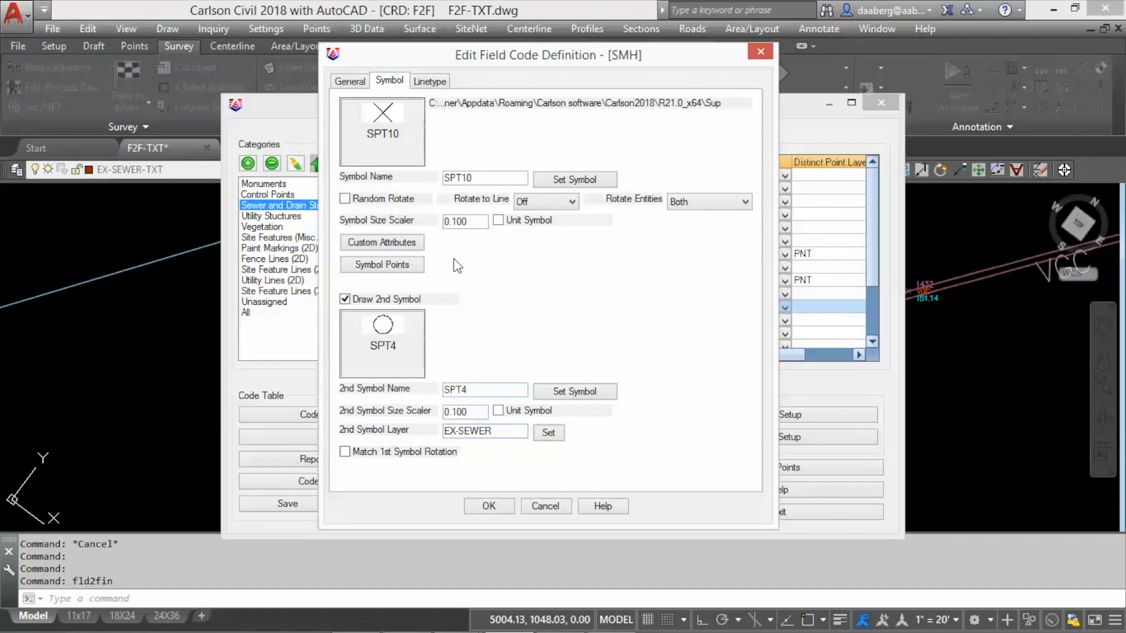
click(350, 82)
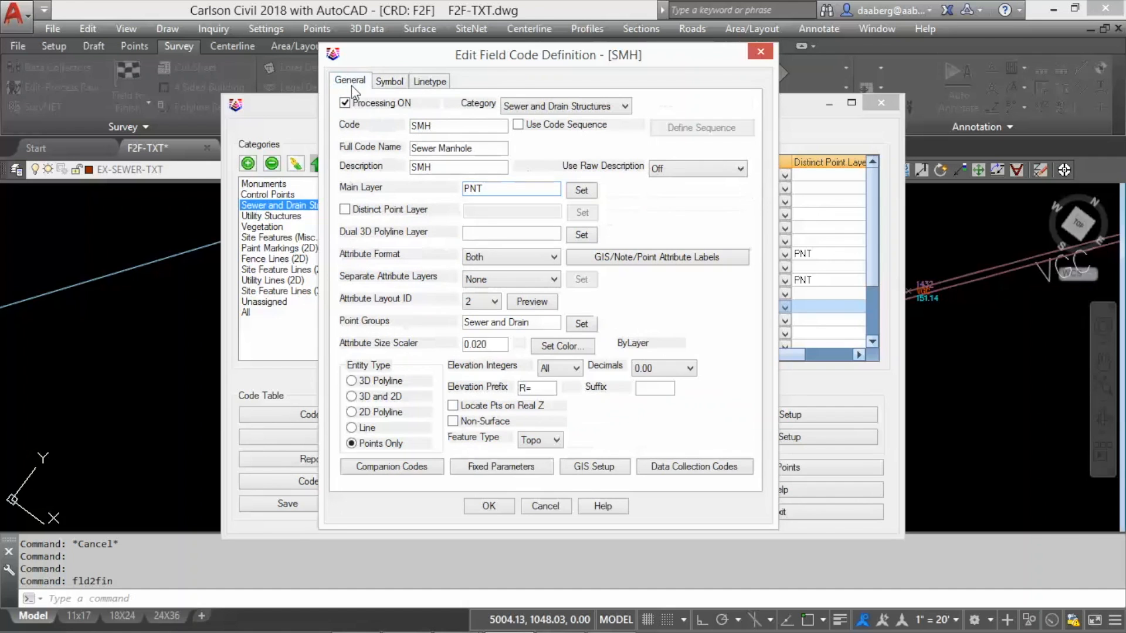
Step: Open the GIS, note and point attribute label settings of the SMH code and keep Notes on Selected
click(644, 258)
drag(580, 82, 557, 78)
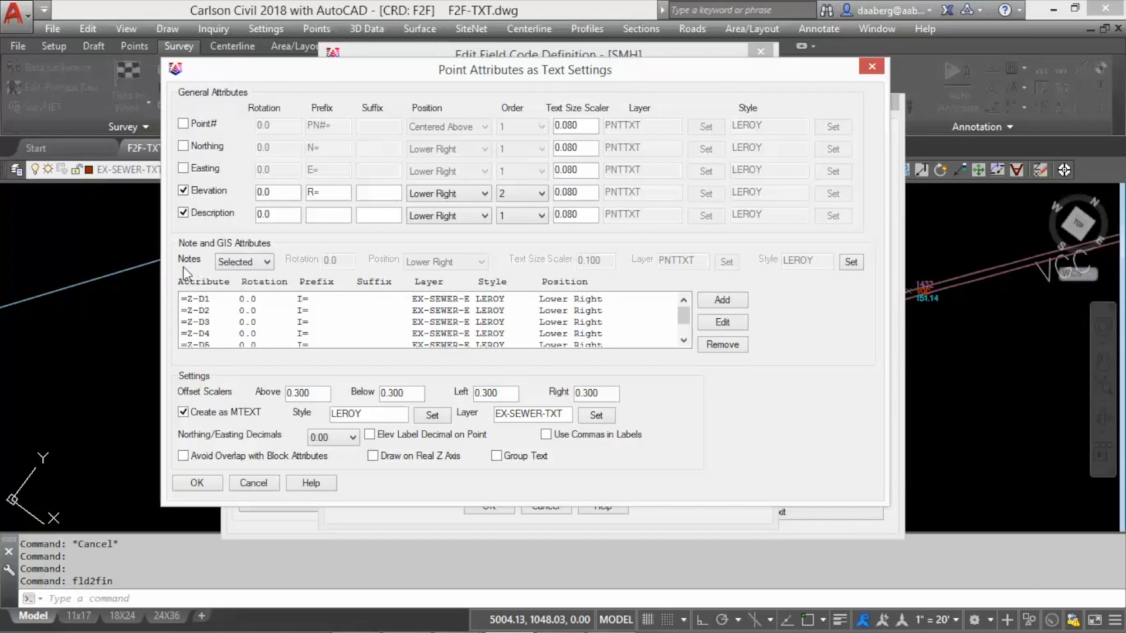
click(267, 262)
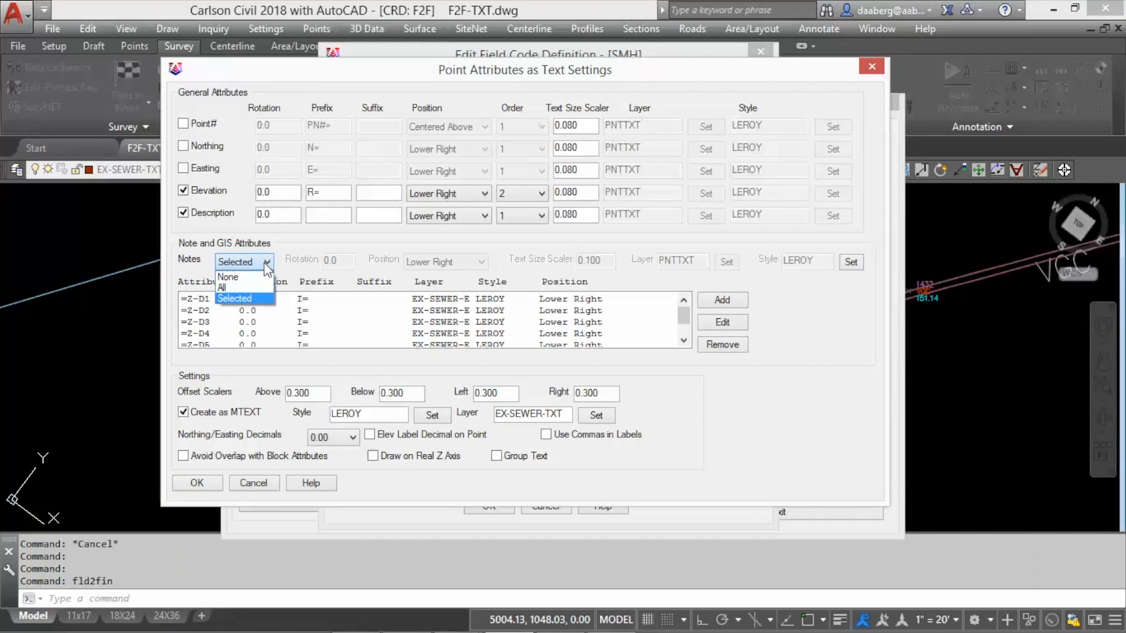
click(249, 302)
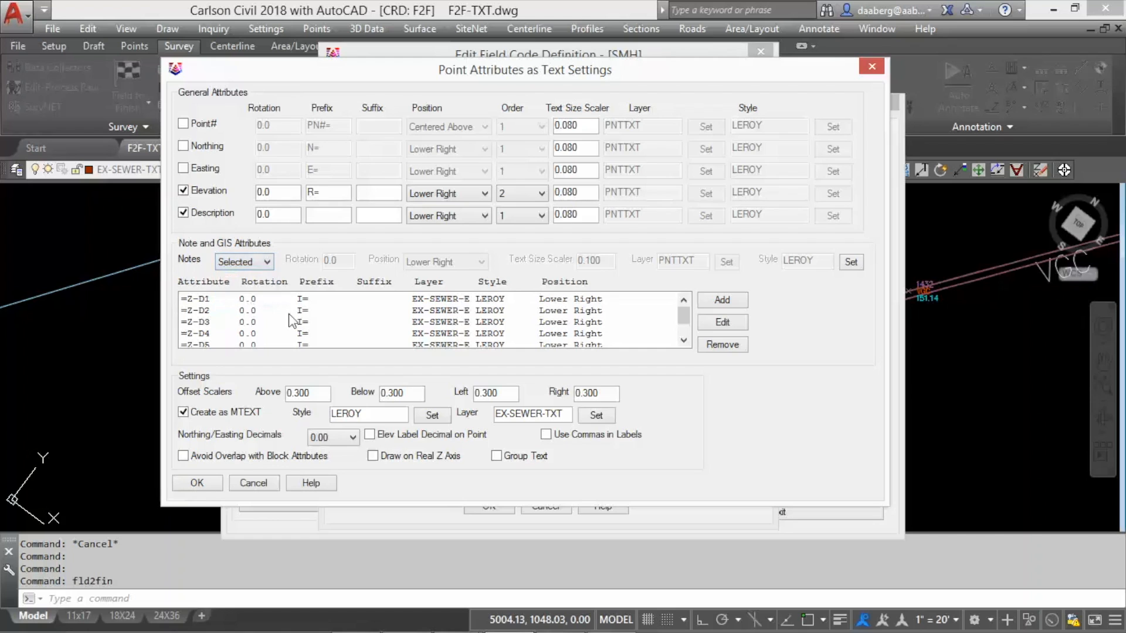
Step: Try adding a note label to the SMH code, specified by the equation Z-D1
click(730, 306)
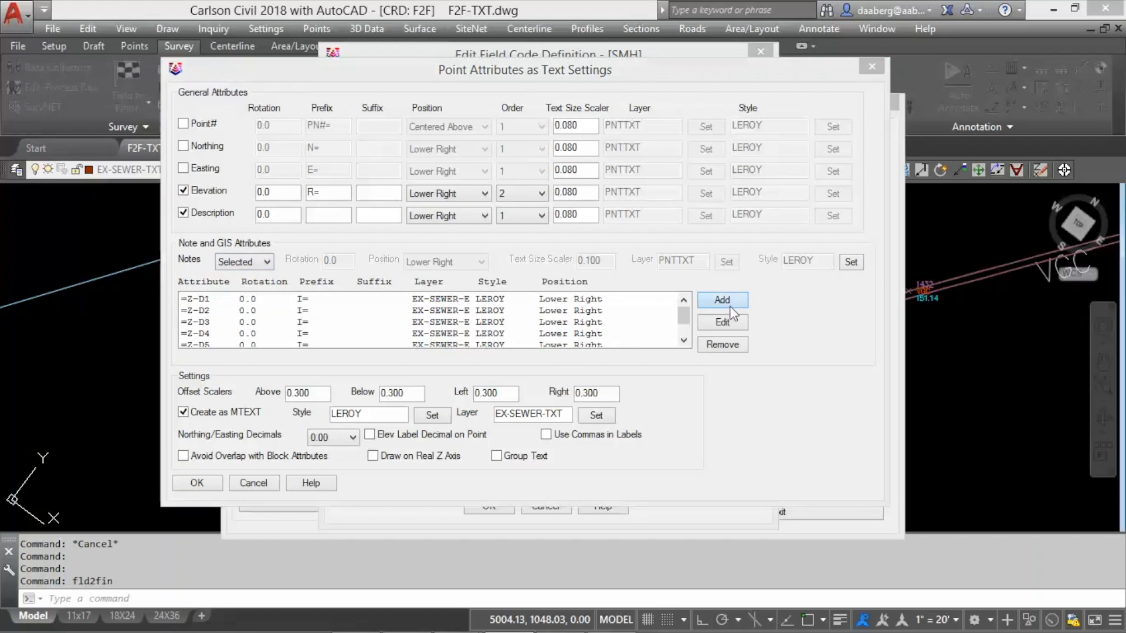
drag(556, 163, 556, 160)
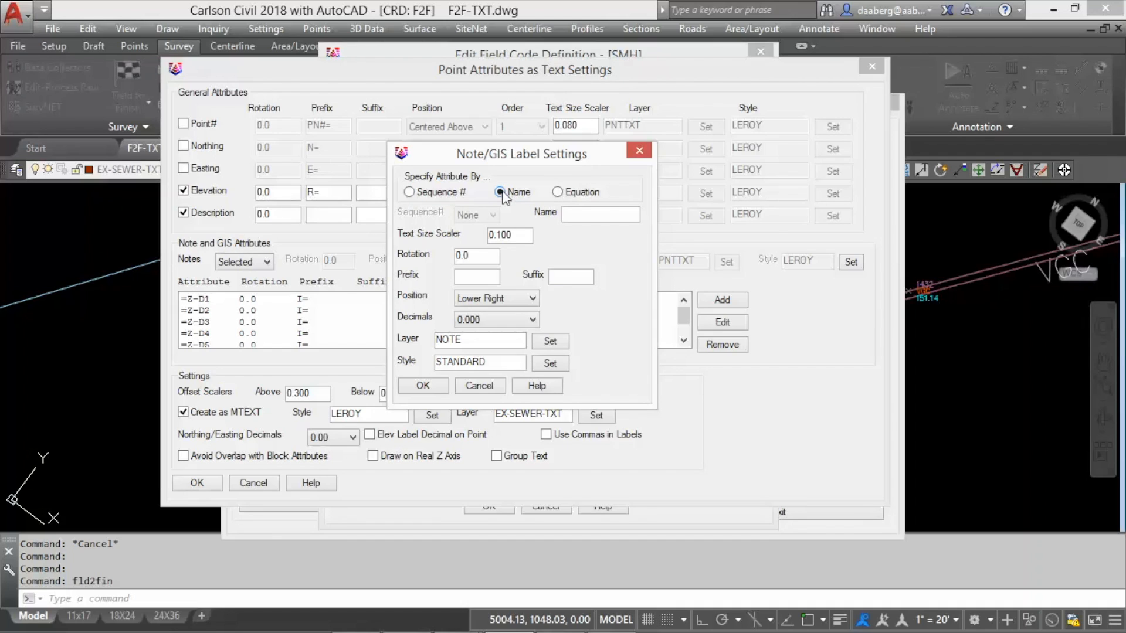
click(558, 194)
click(582, 214)
text(Z)
text(D1)
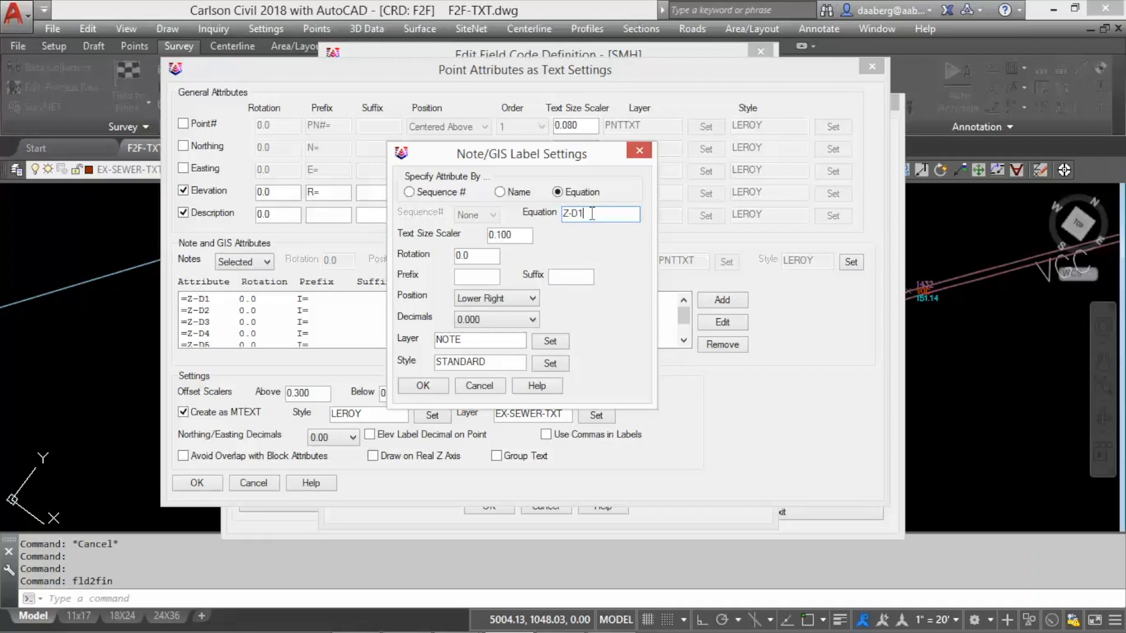
key(Return)
Step: Review the existing Z-D1 label's equation, prefix, decimals, layer and style without changing them
double_click(234, 300)
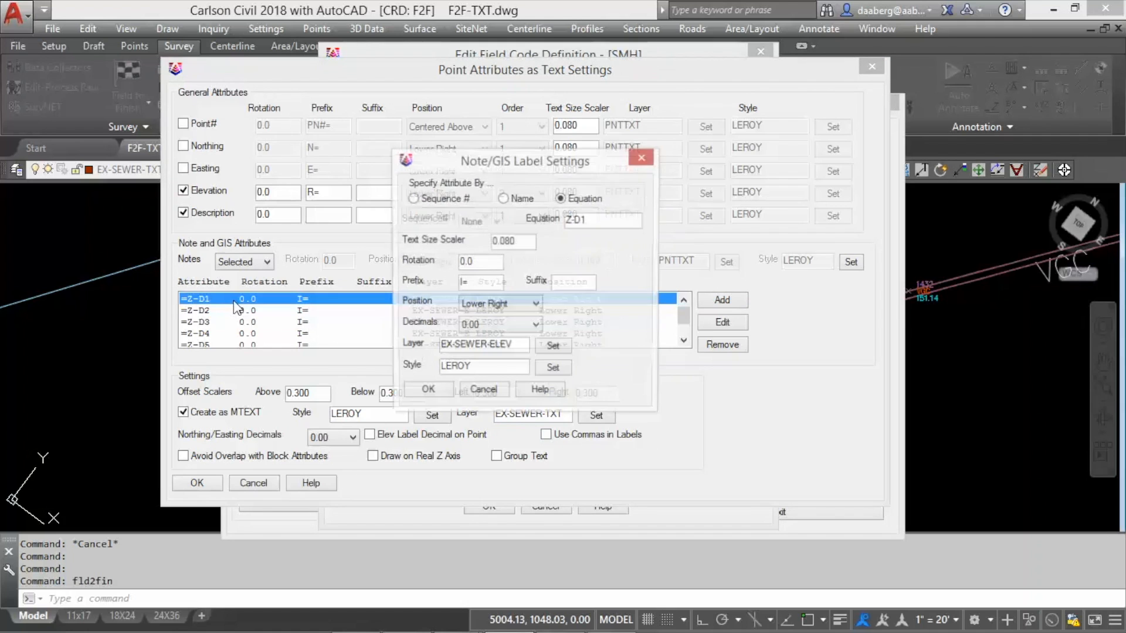
drag(548, 170, 501, 116)
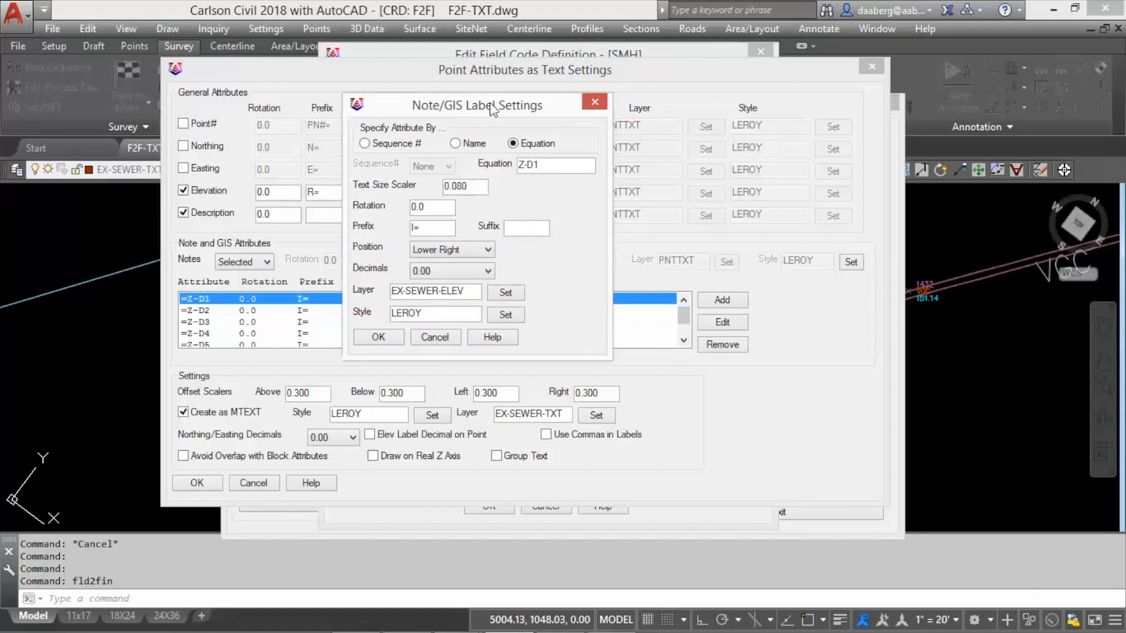
click(549, 168)
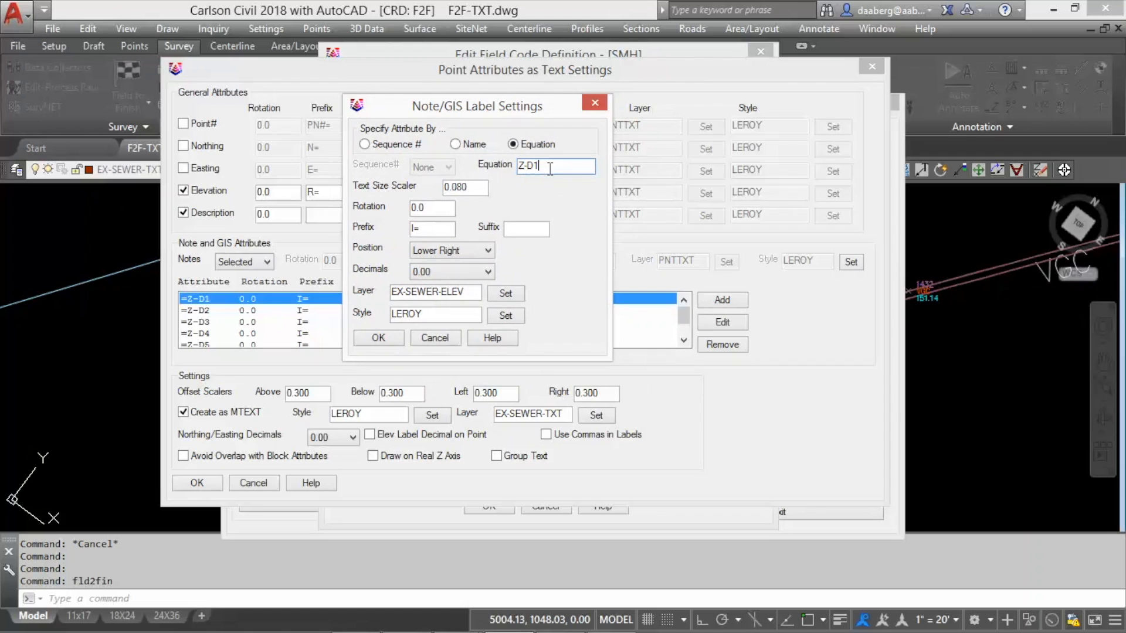
click(431, 228)
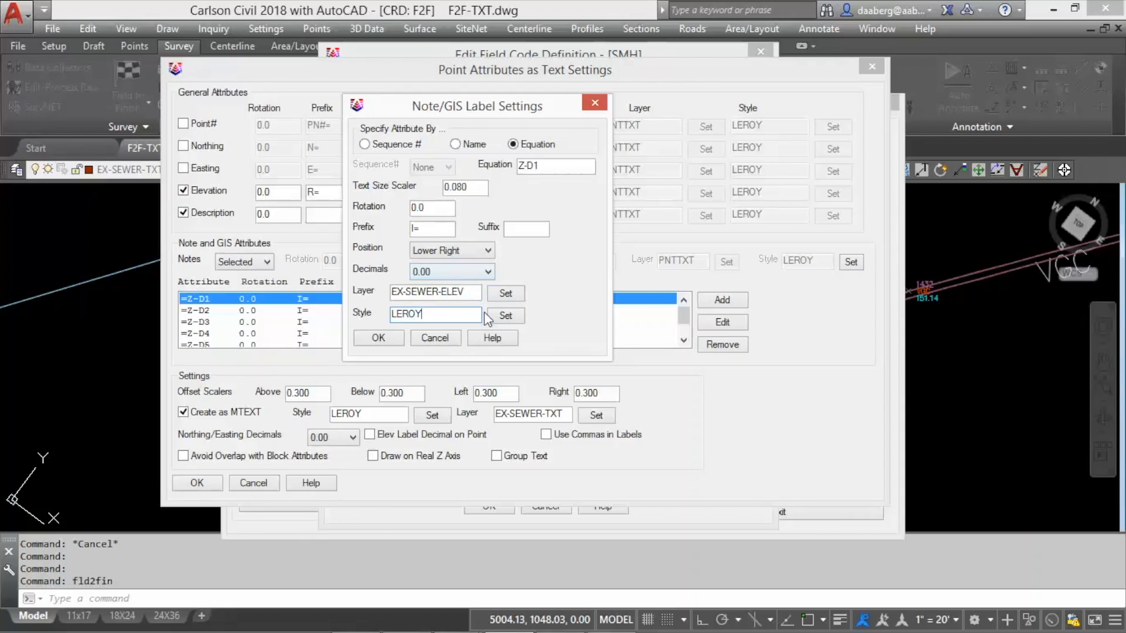
click(376, 338)
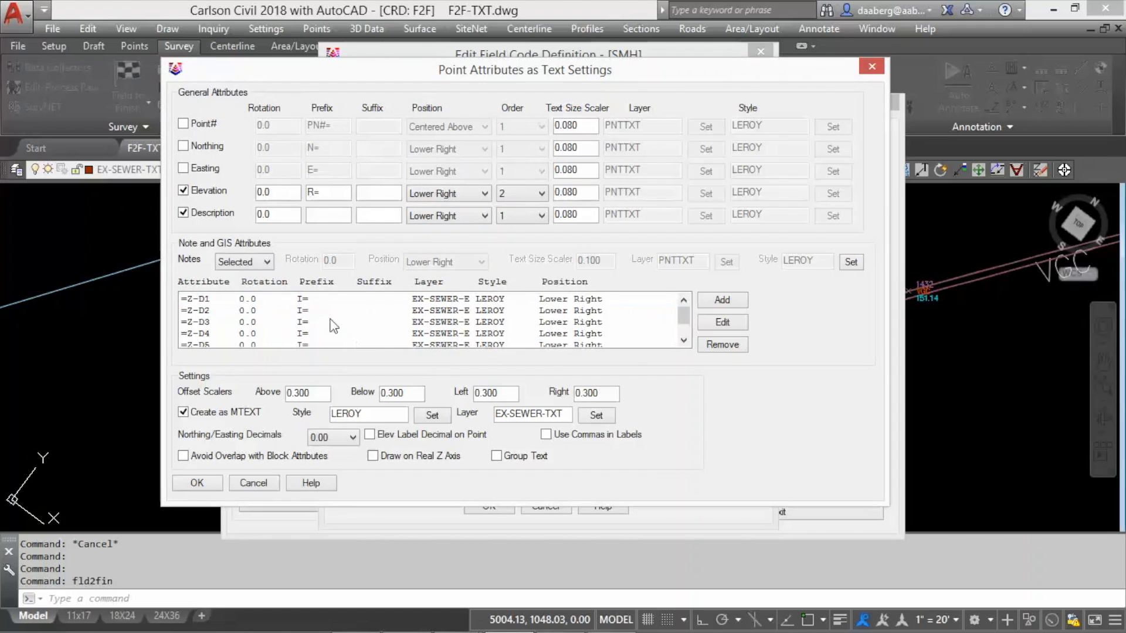
Step: Check the Z-D2 and Z-D3 label definitions and look through the remaining selected note attributes
double_click(188, 310)
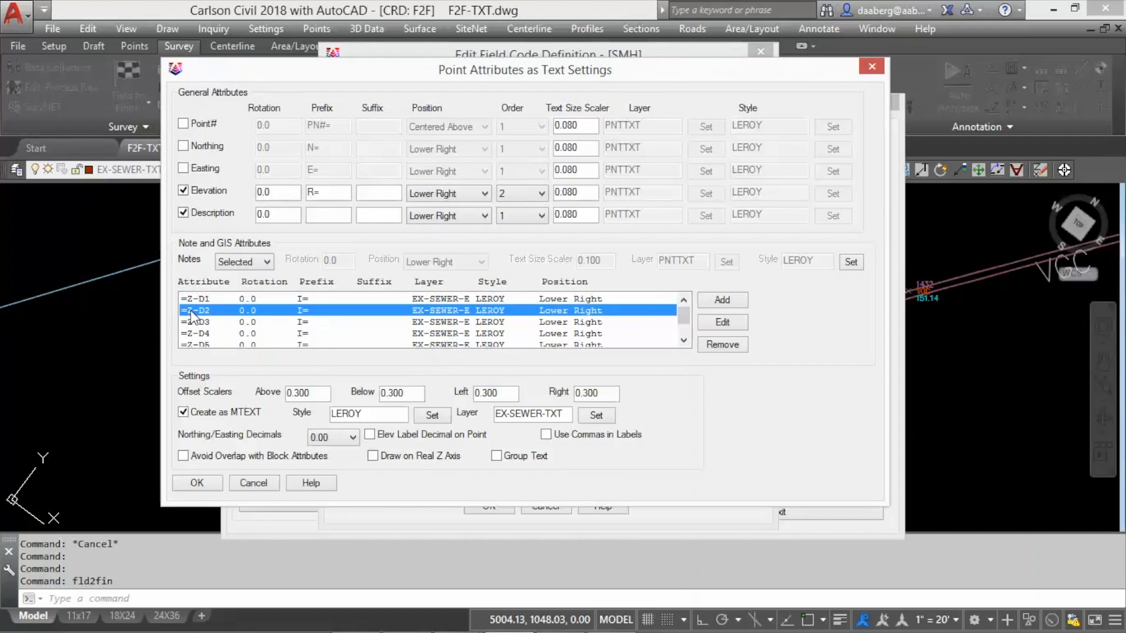
click(604, 220)
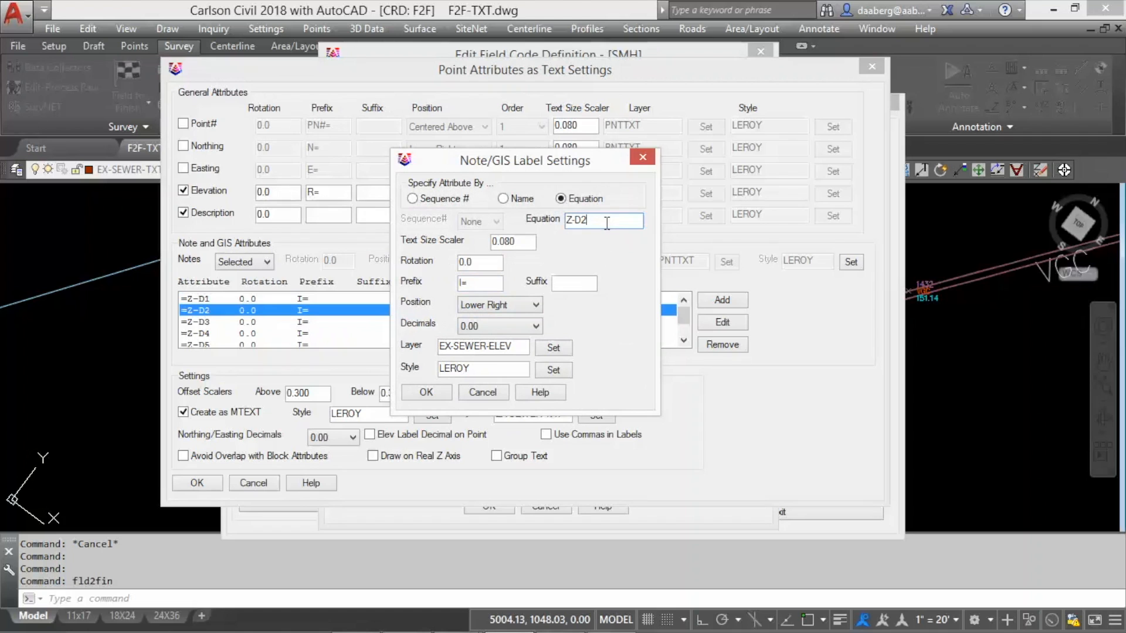
click(481, 392)
double_click(194, 322)
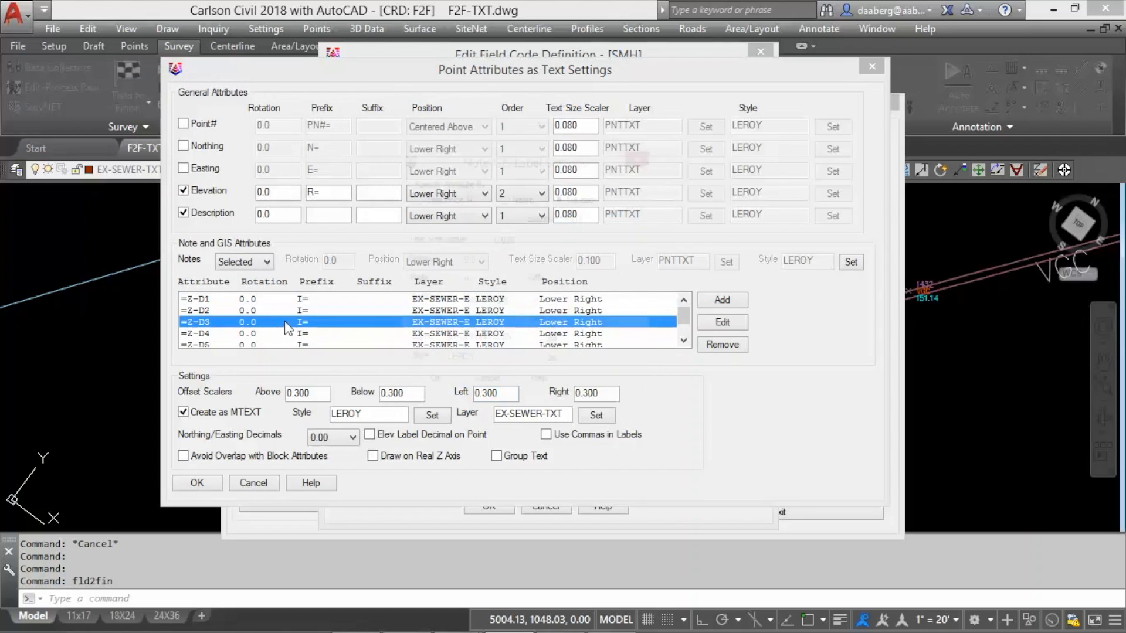
click(491, 393)
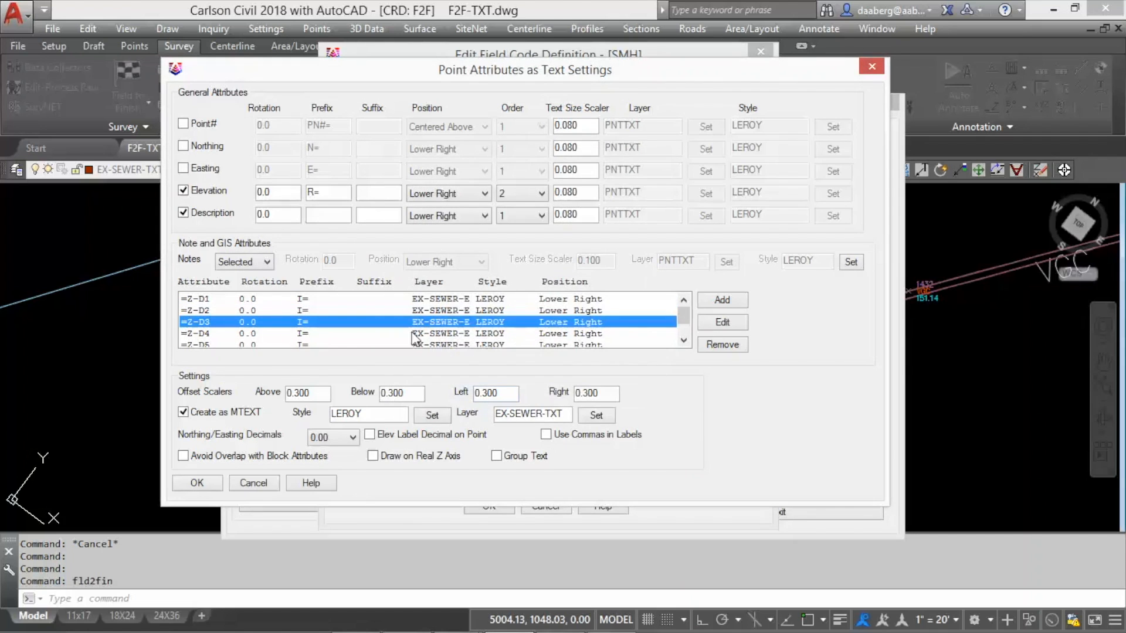
scroll(684, 315, down, 2)
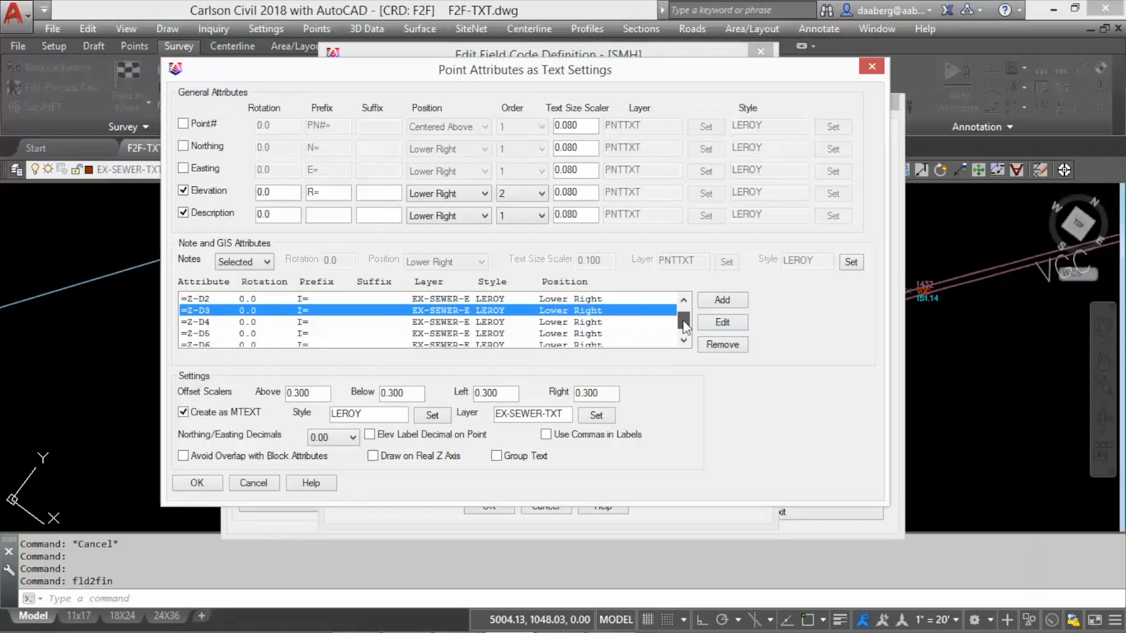
drag(680, 319, 681, 307)
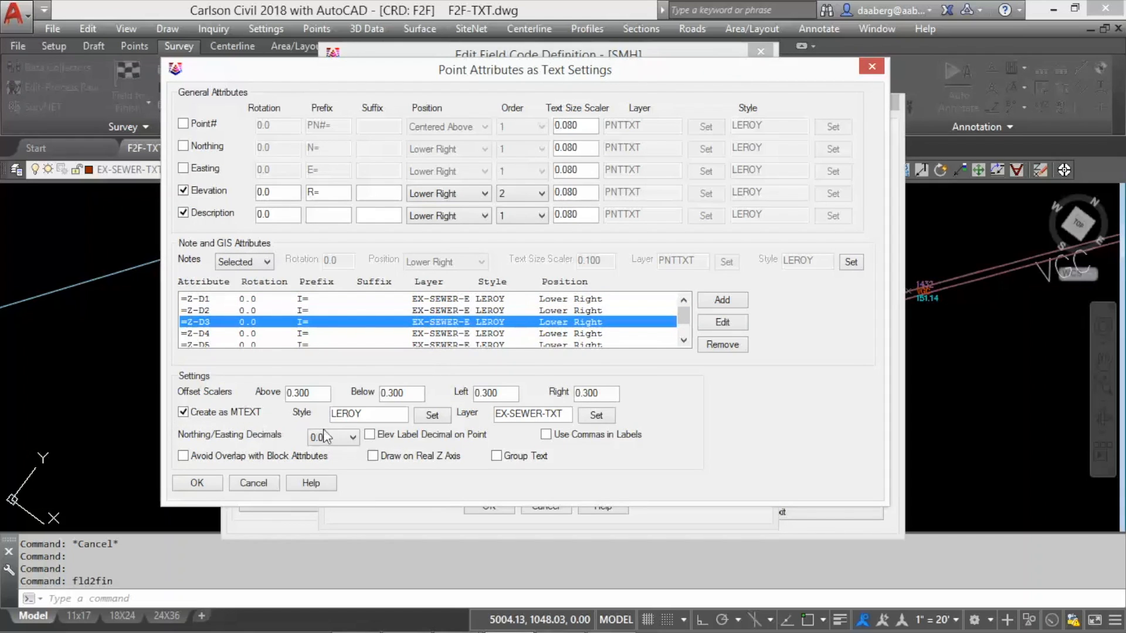
Step: Check the MTEXT label layer, close the SMH definition without saving changes, and exit Field to Finish
click(567, 414)
click(218, 482)
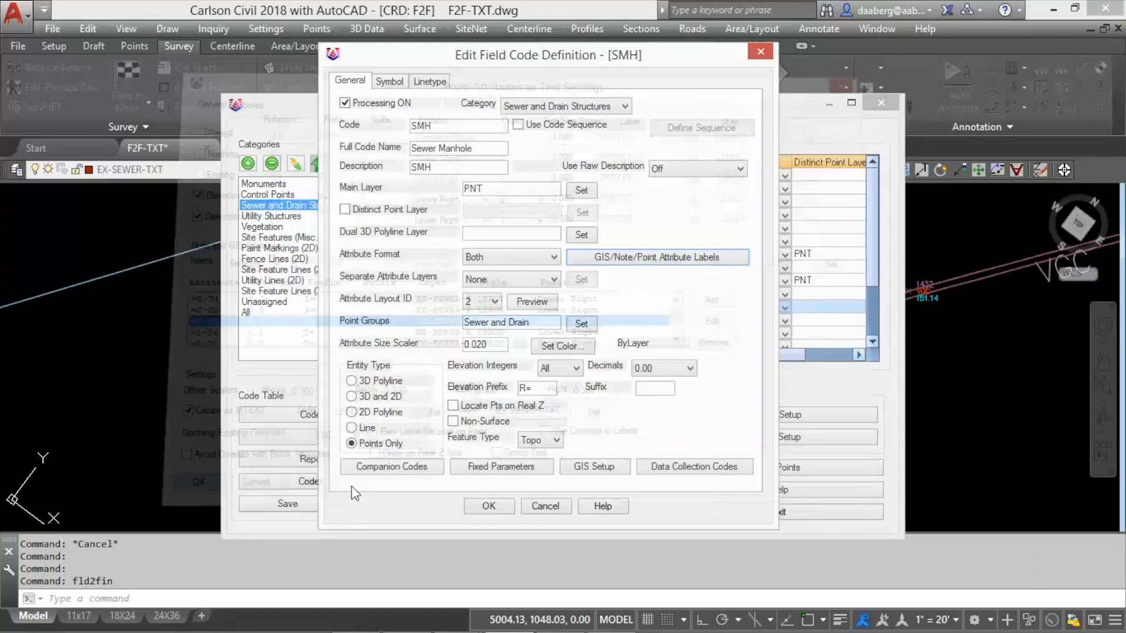
click(534, 512)
click(702, 515)
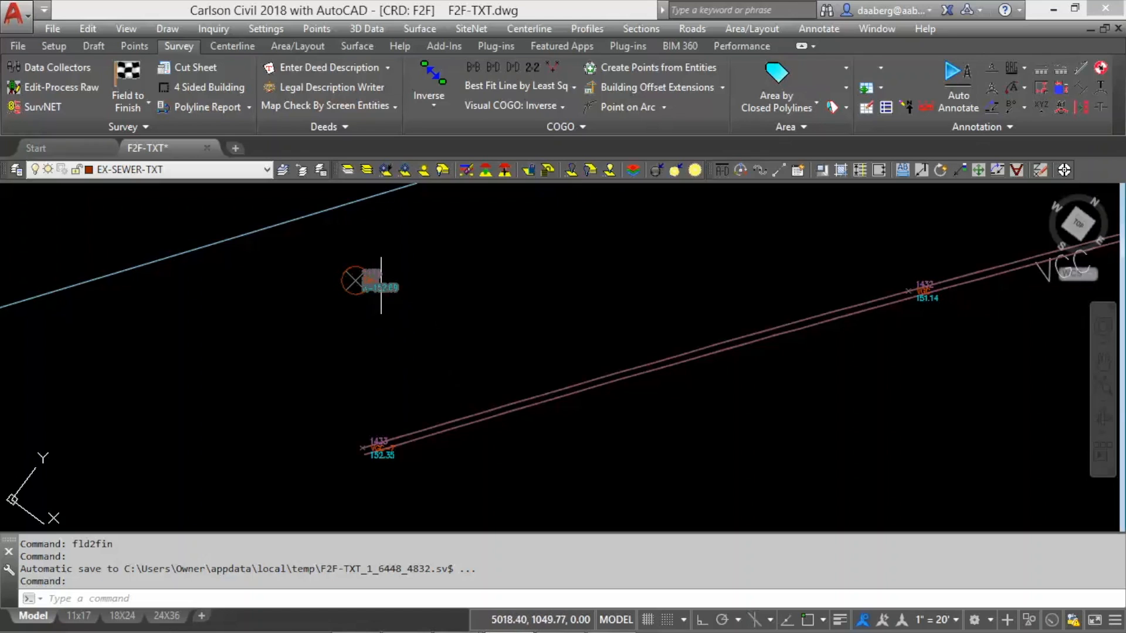
Step: Open sewer manhole point 1434 for editing and review its D1, D2 and D3 depth notes without changing them
double_click(379, 286)
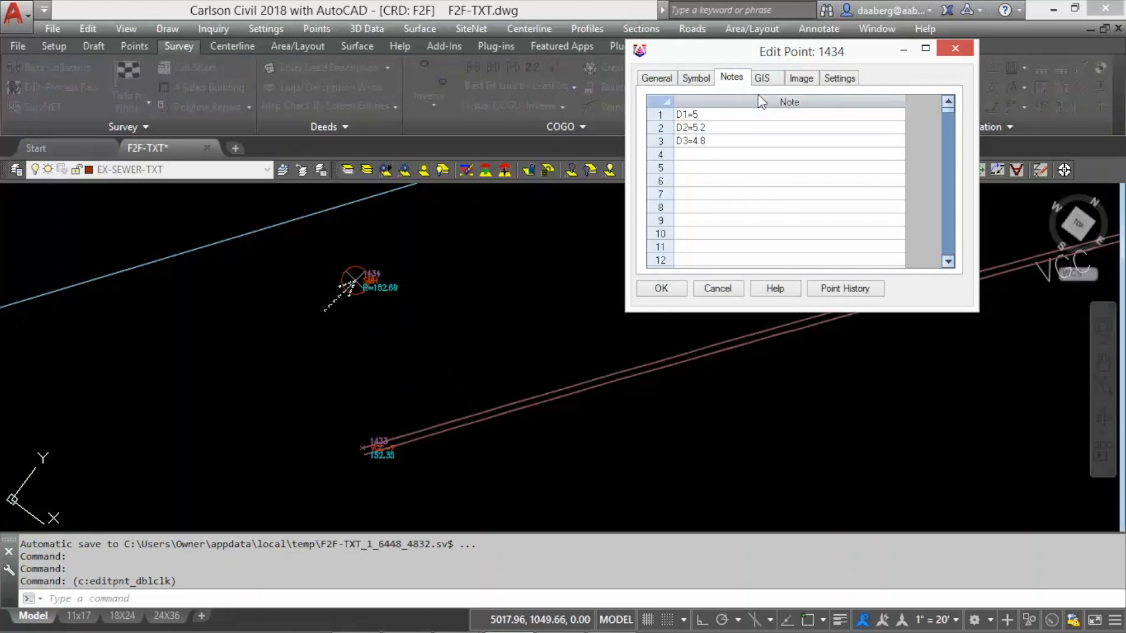
drag(797, 54, 739, 139)
click(647, 200)
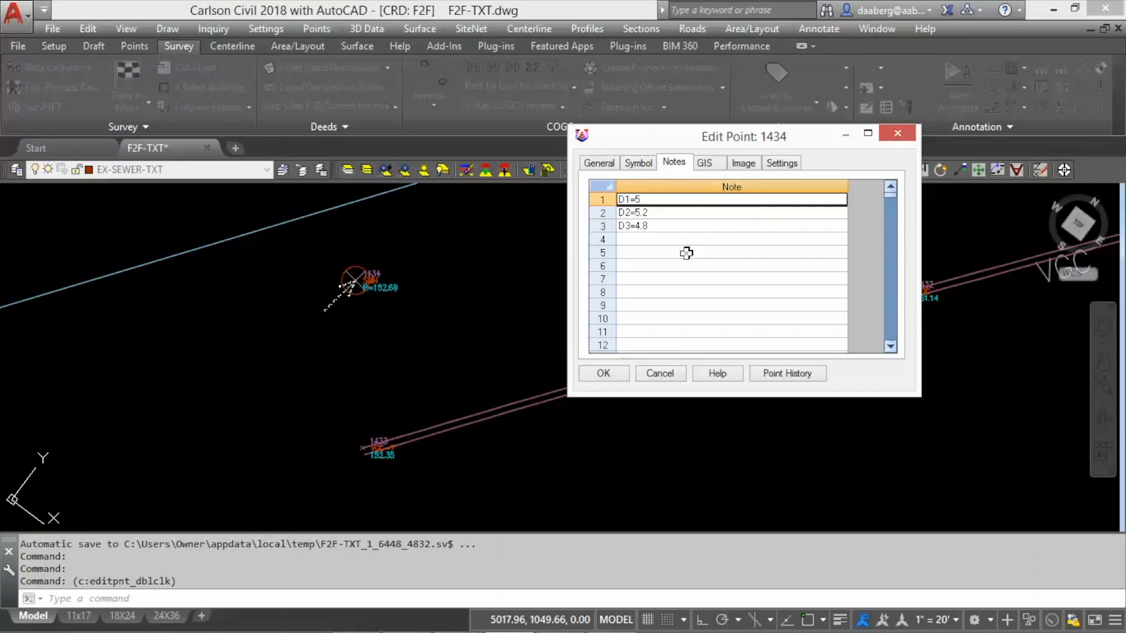
click(667, 214)
click(664, 200)
click(653, 213)
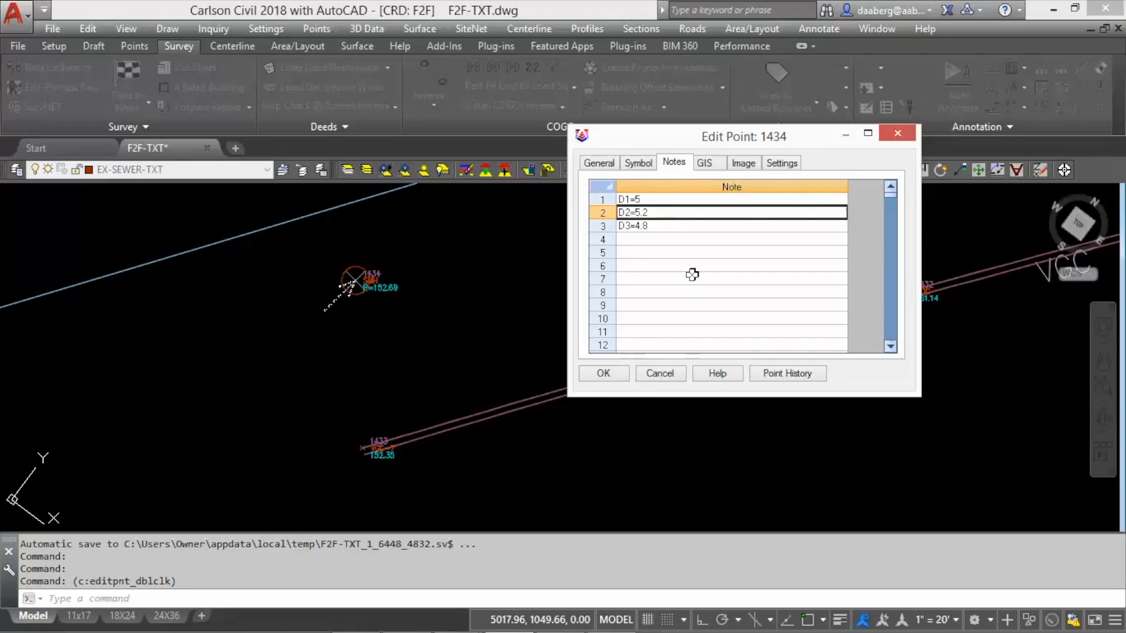
click(652, 227)
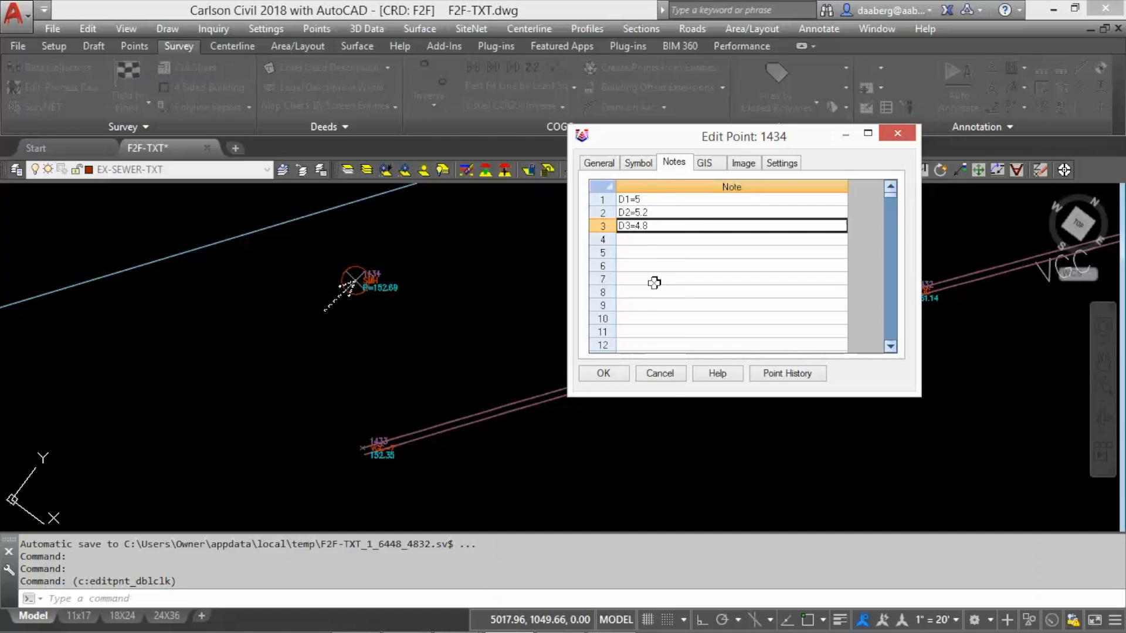
click(604, 375)
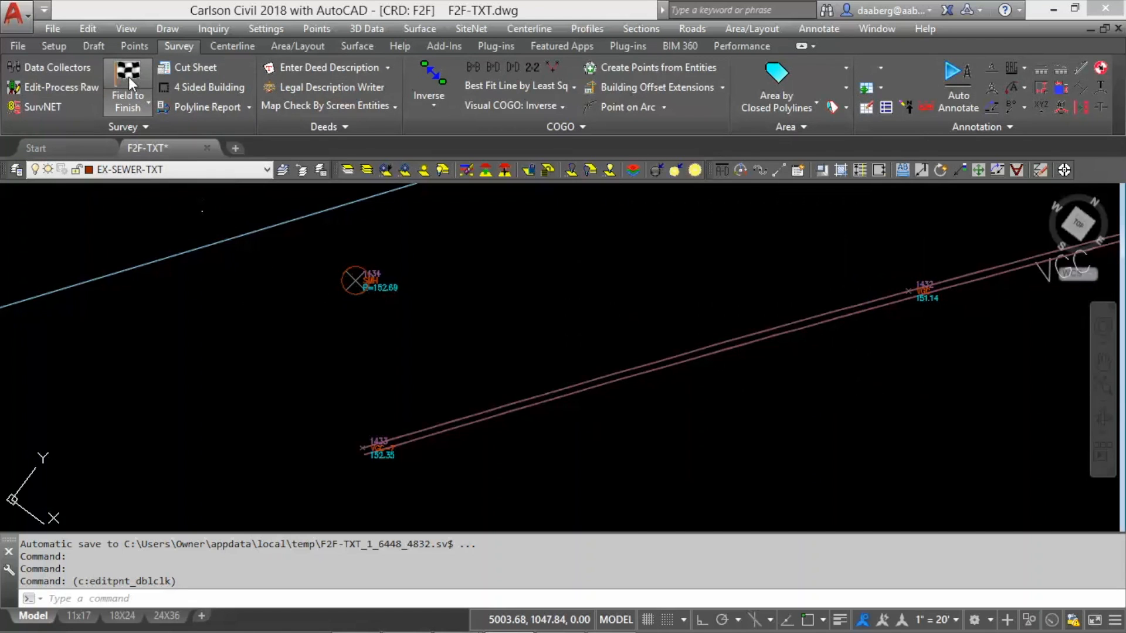
Step: Run Field to Finish on point 1434 only, keeping the other draw options as they are
click(128, 76)
drag(543, 156, 751, 129)
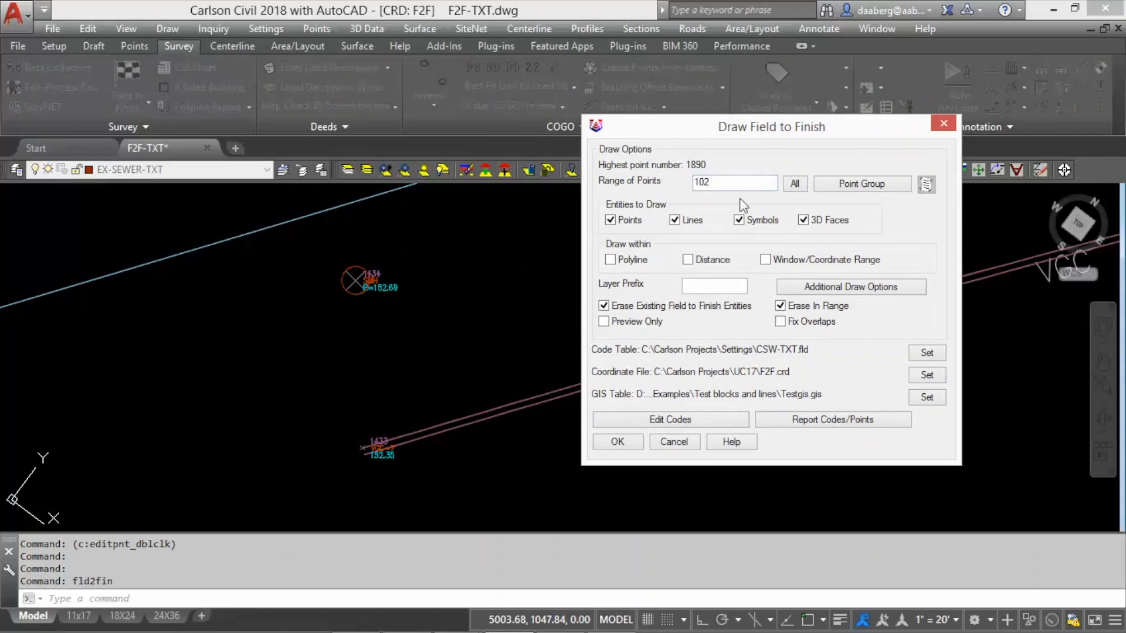
text(1434)
click(617, 441)
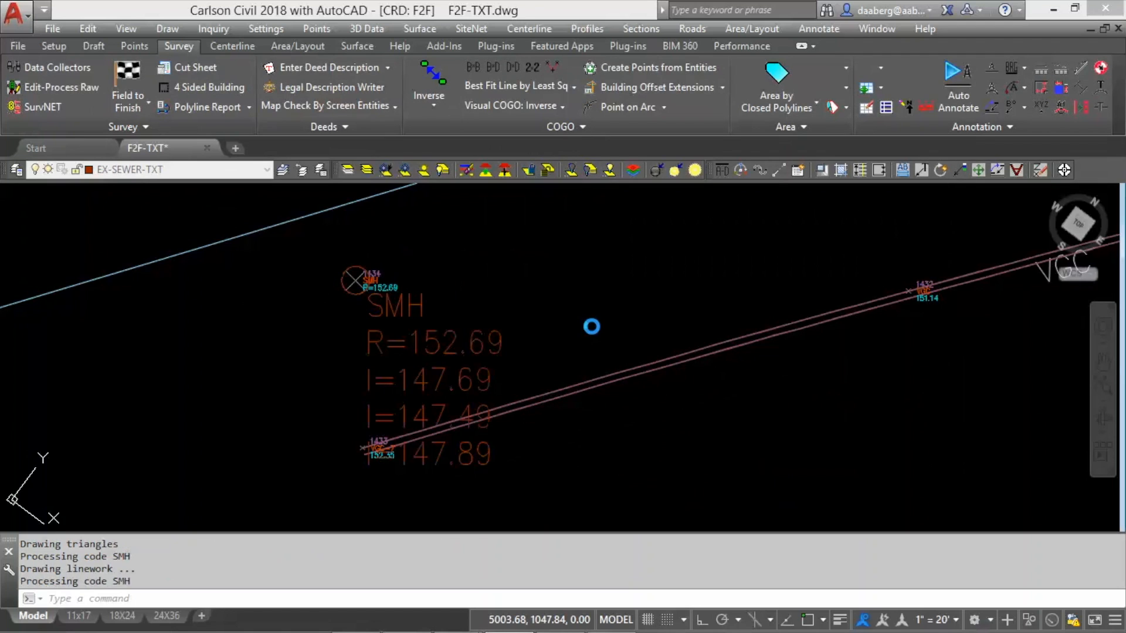
Step: Move the SMH label into the clear area below the double linework, with a leader from the manhole symbol
middle_drag(503, 301, 622, 245)
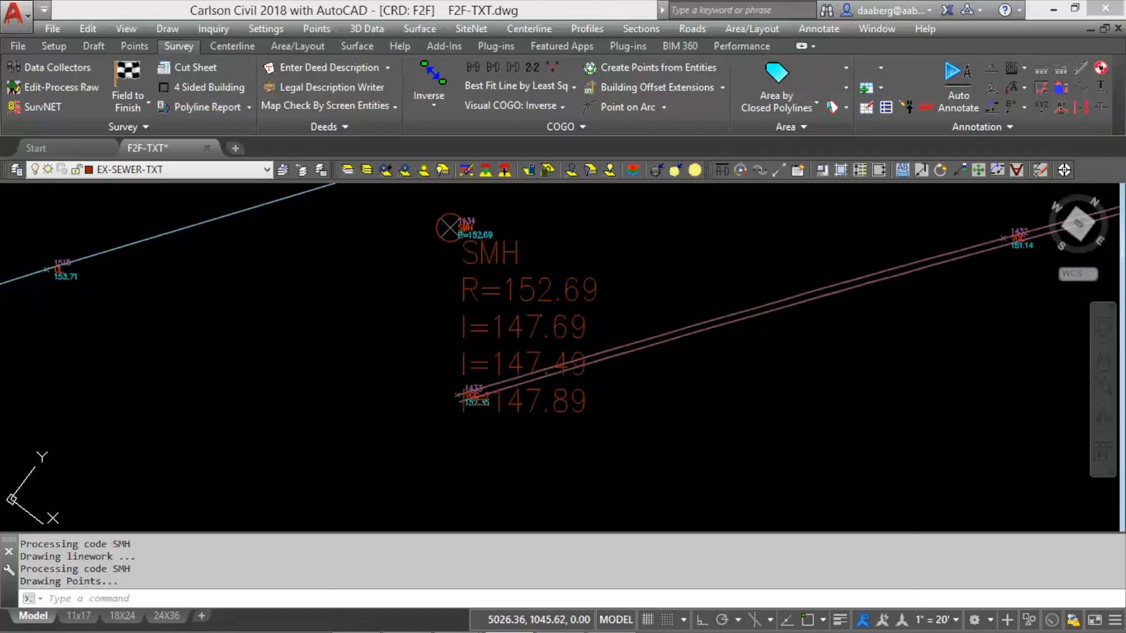
scroll(628, 399, down, 2)
scroll(627, 399, down, 2)
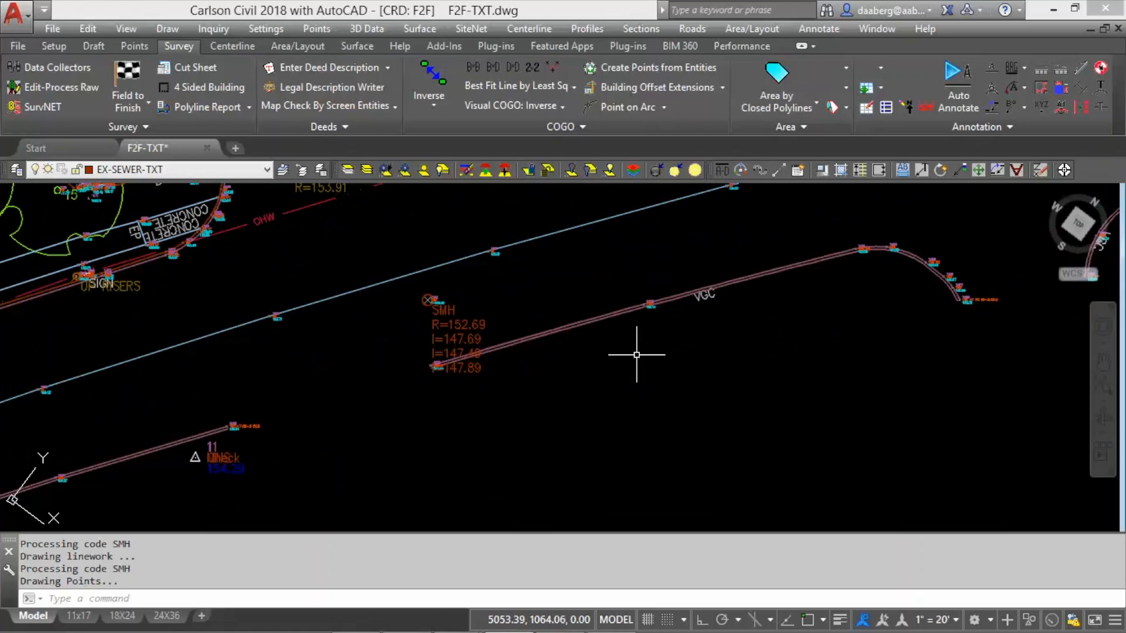
scroll(636, 355, up, 2)
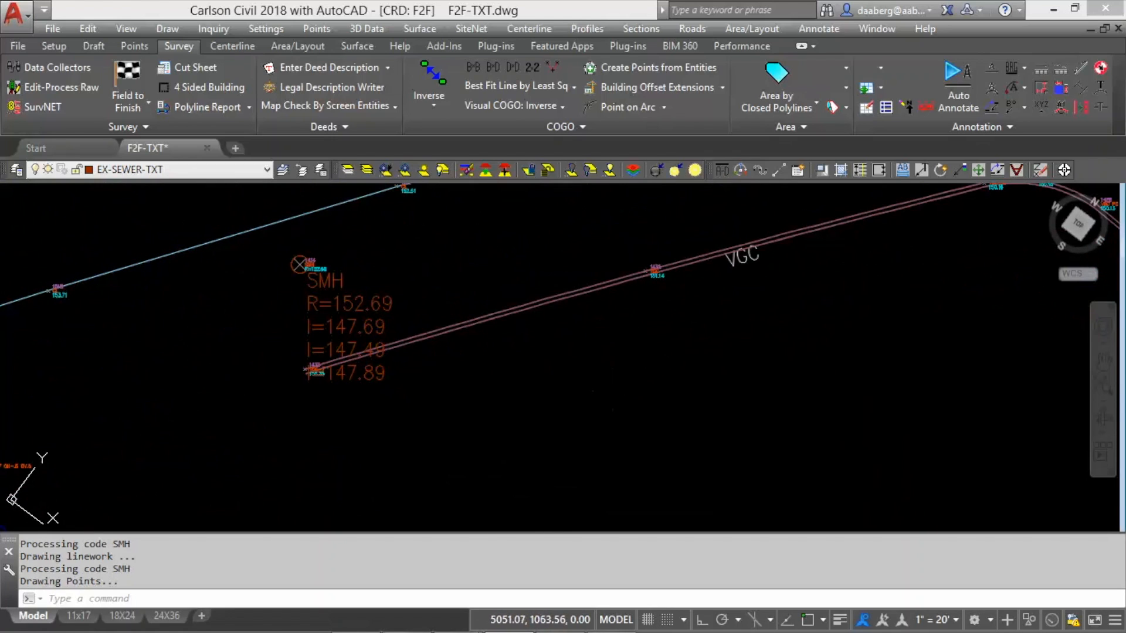
click(996, 170)
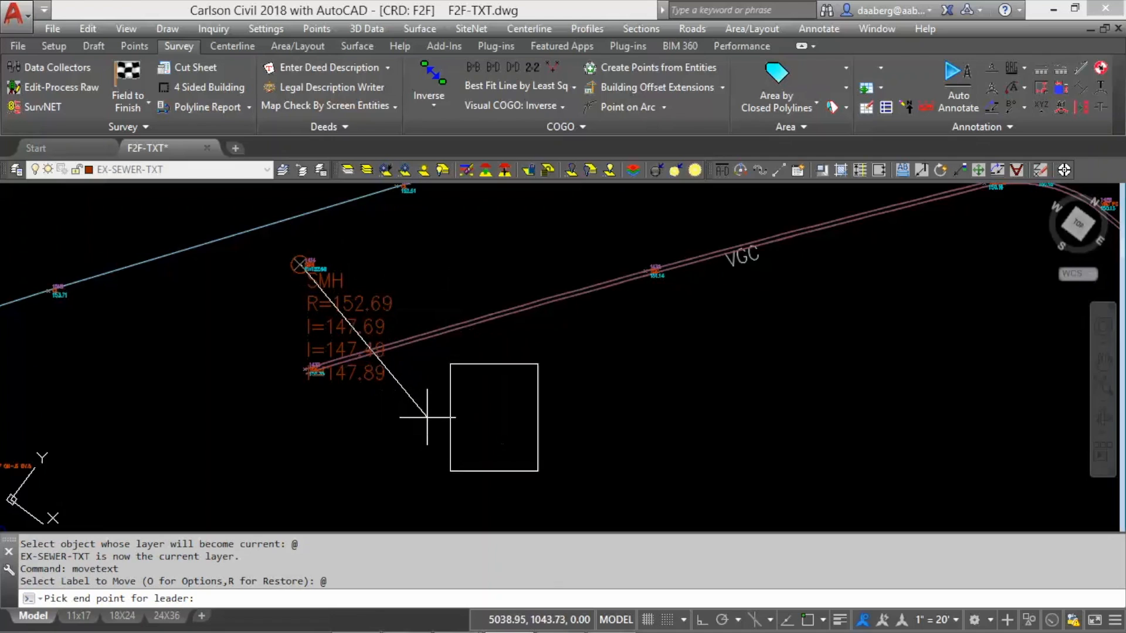
click(416, 432)
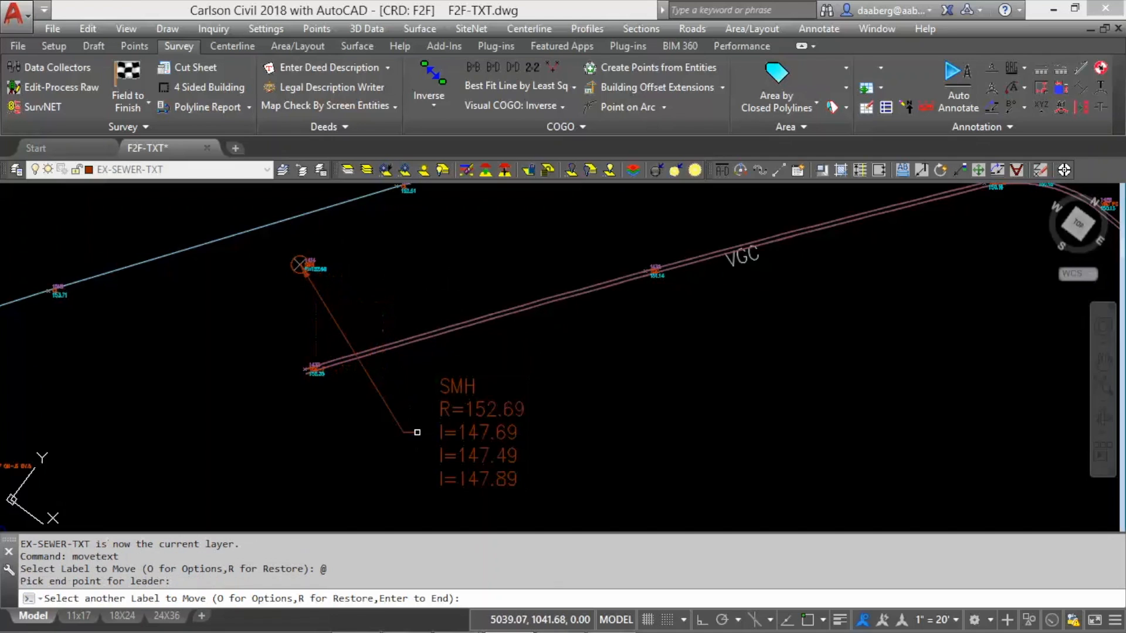
key(Return)
key(Return)
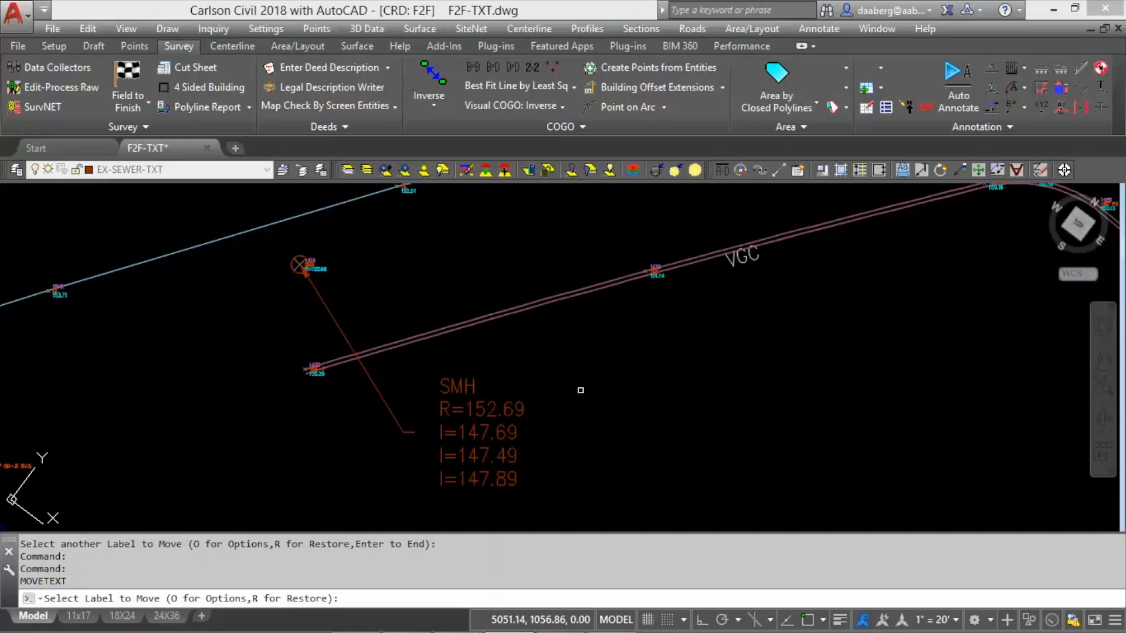
key(Escape)
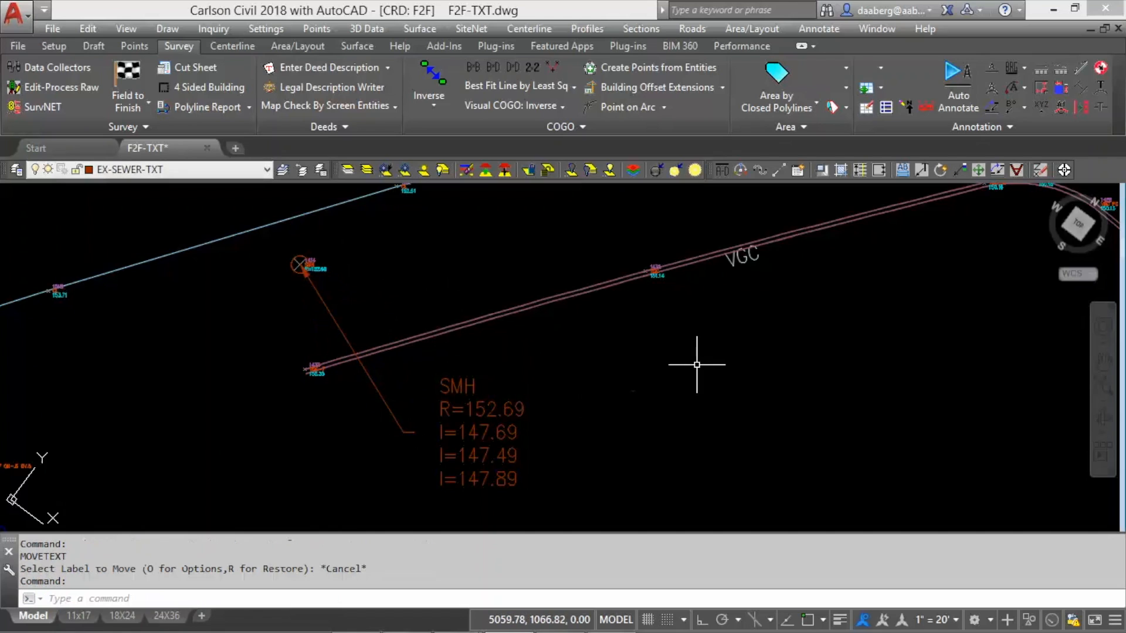